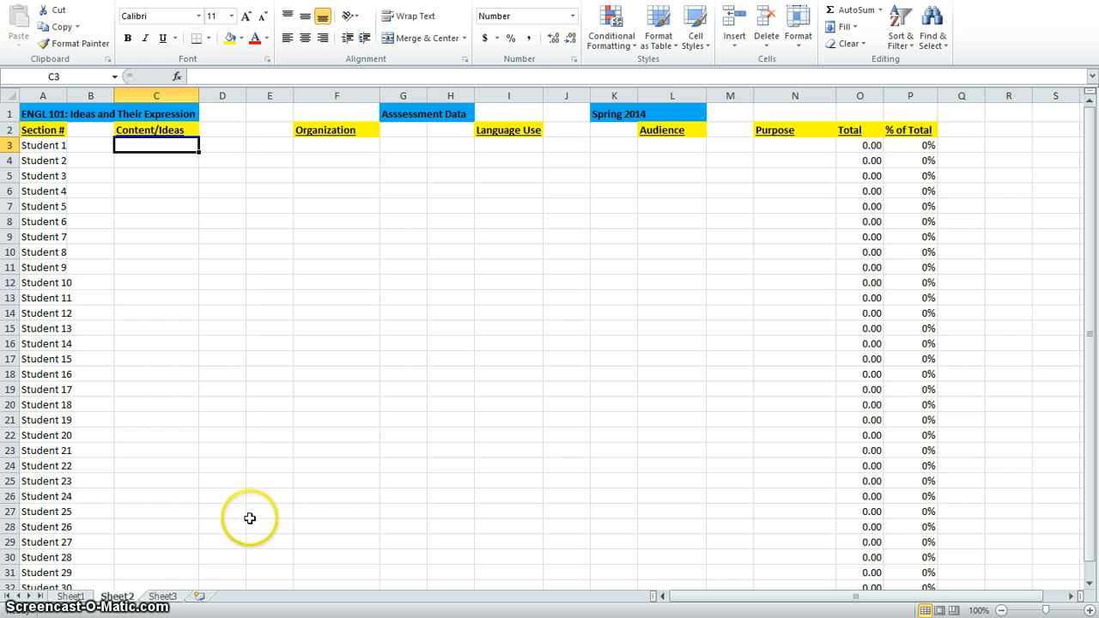
Copy the entire Sheet1 assessment template and paste it into the empty Sheet3.
click(163, 596)
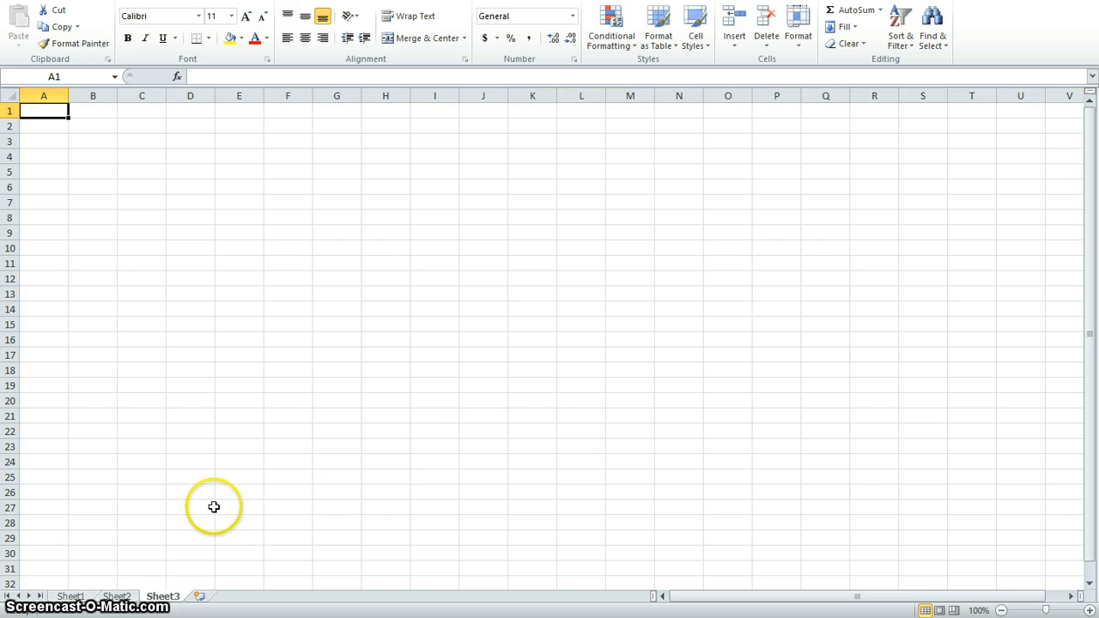
click(68, 598)
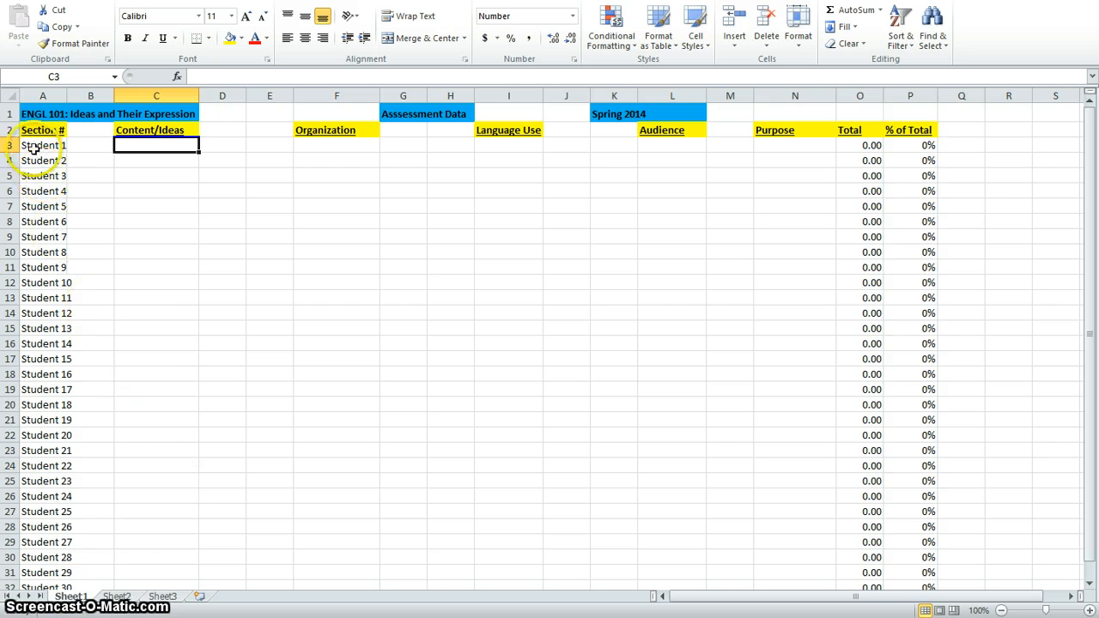
click(13, 96)
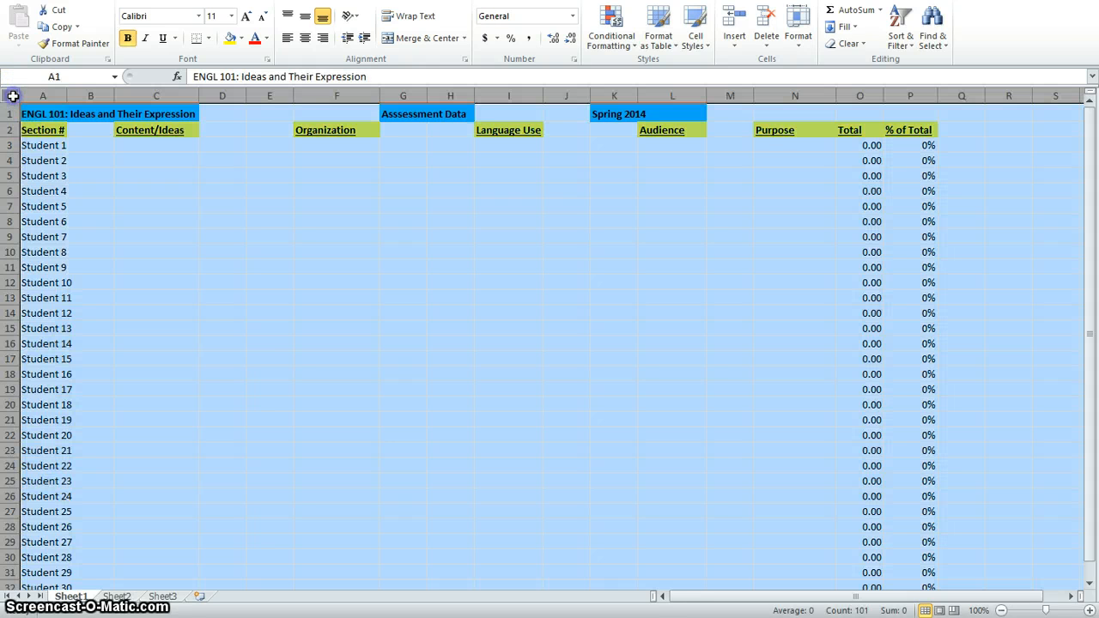
click(258, 329)
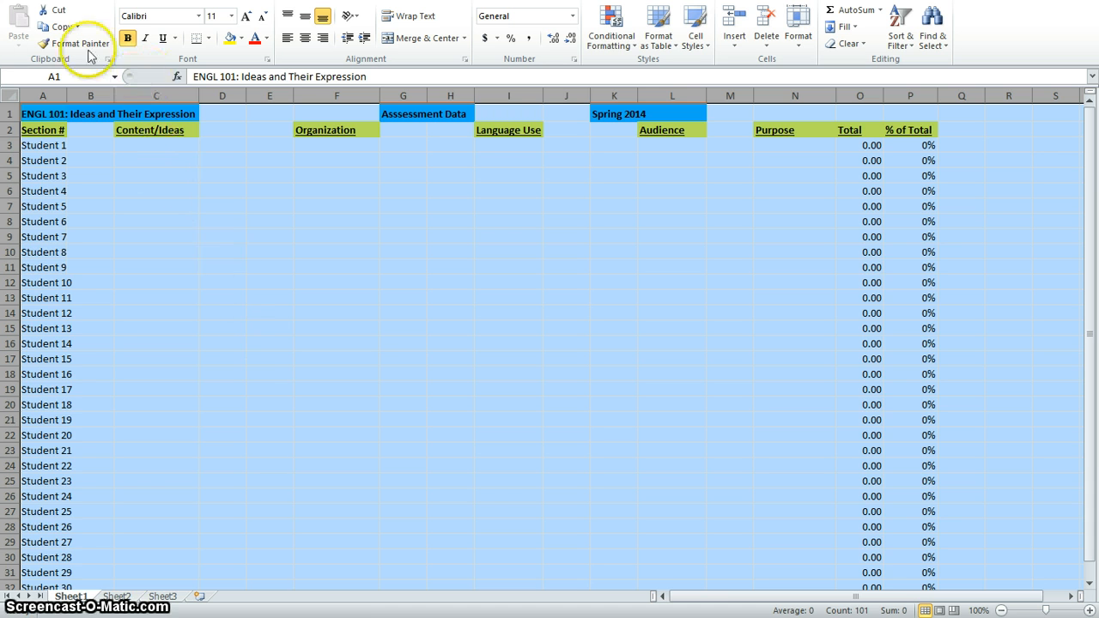
click(59, 28)
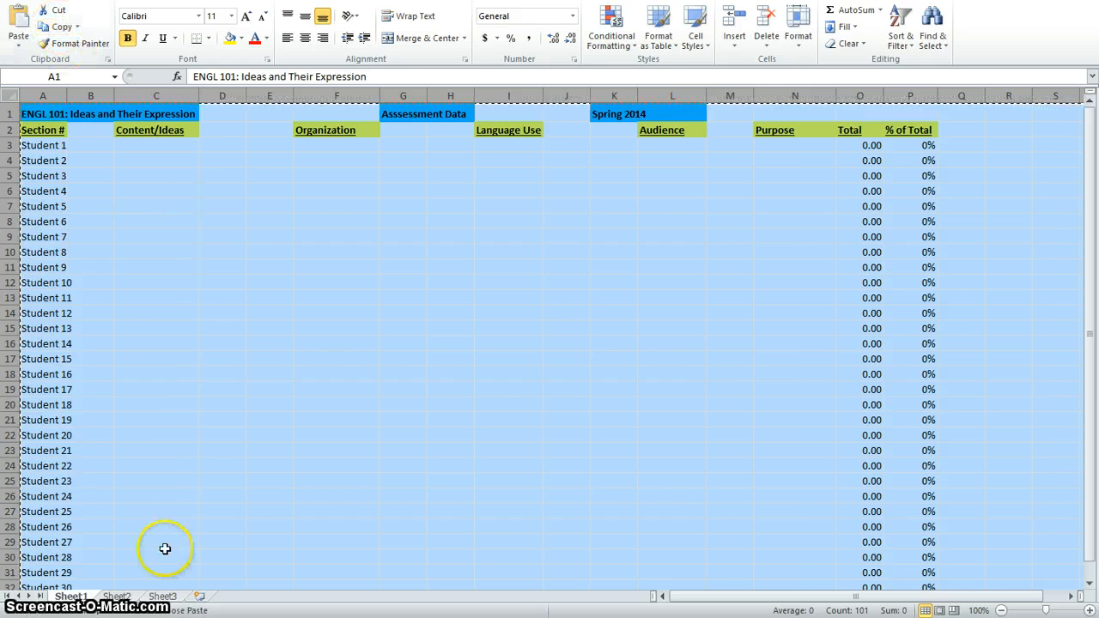
click(165, 596)
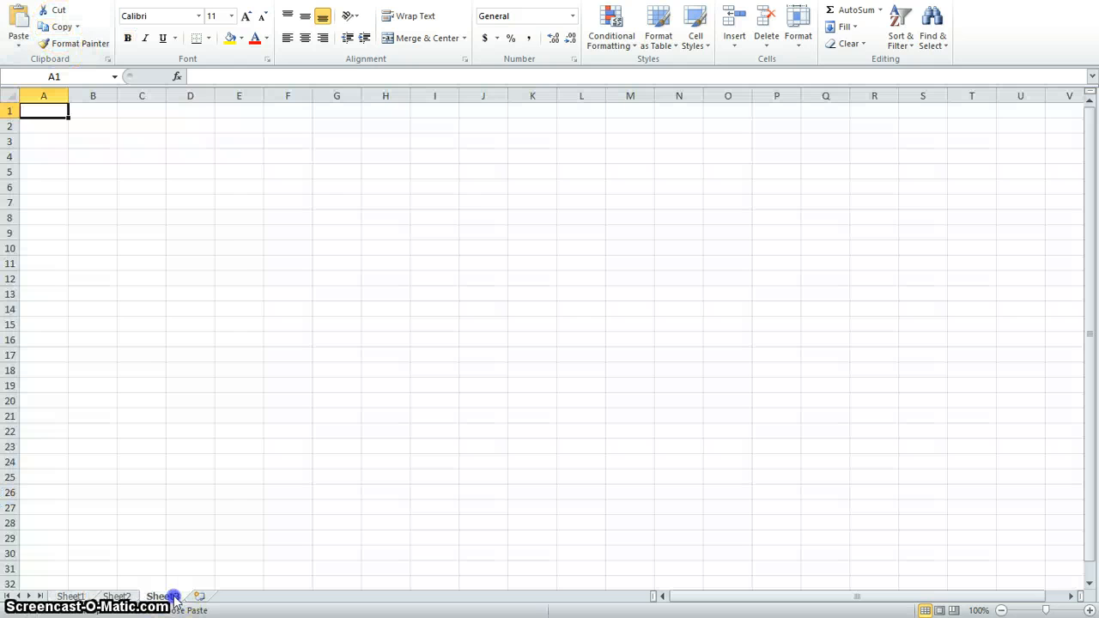
click(19, 25)
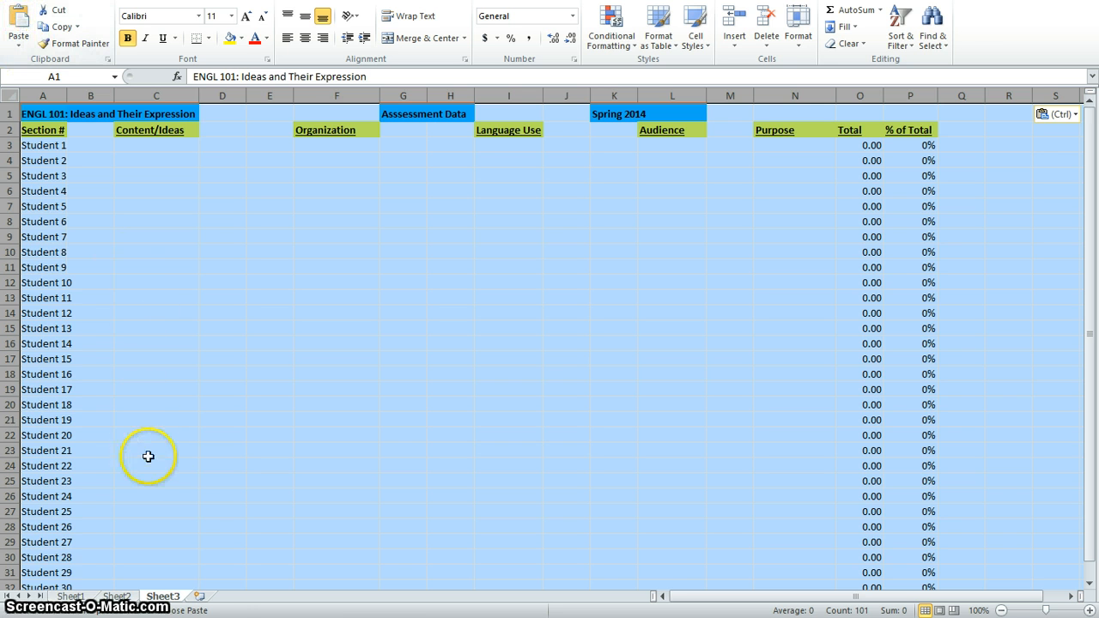
Add a fourth worksheet and paste the same full template into it, then end copy mode on Sheet1.
click(198, 596)
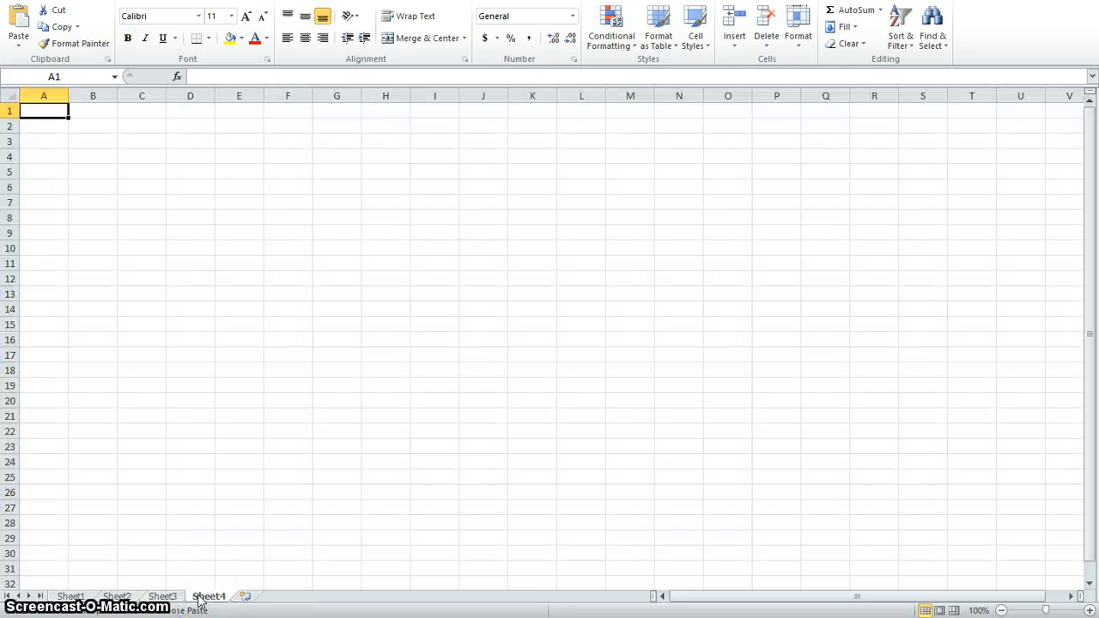
click(19, 24)
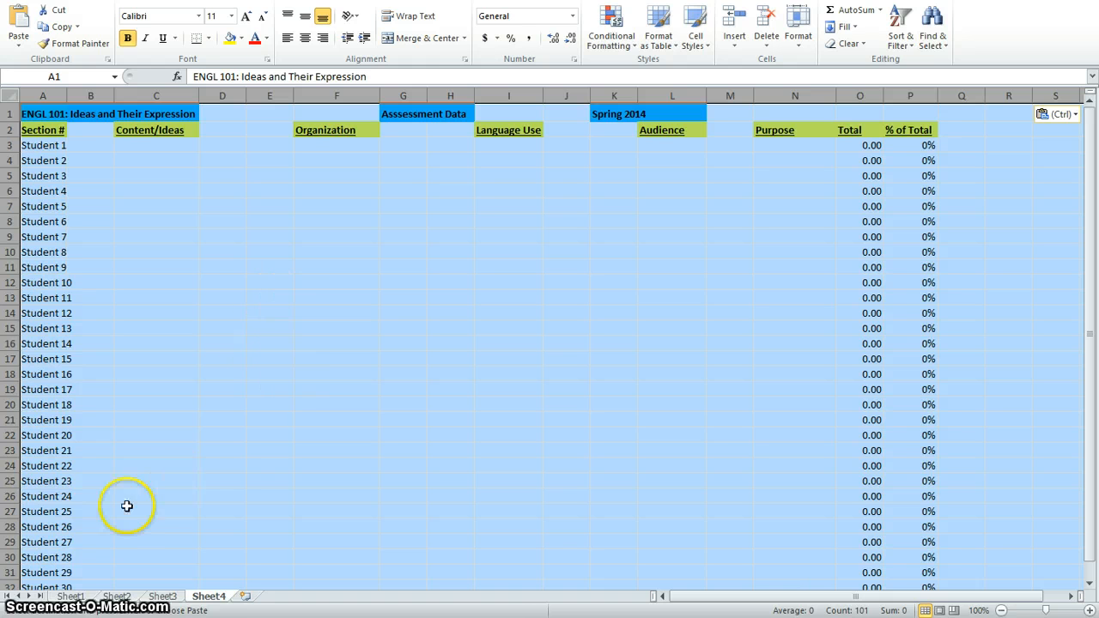
click(67, 593)
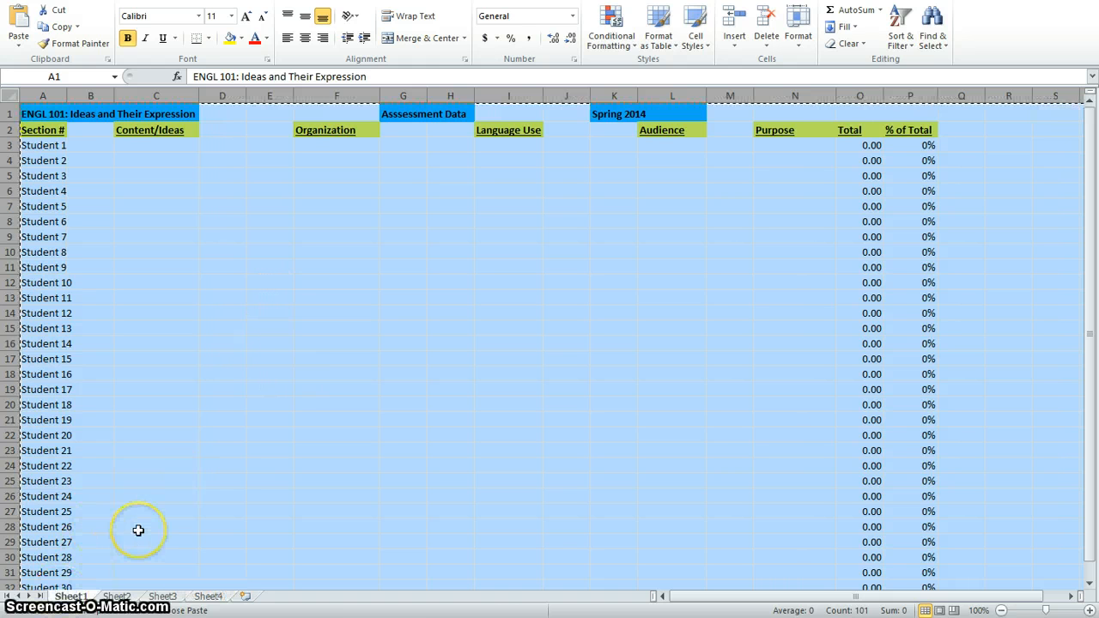
key(Escape)
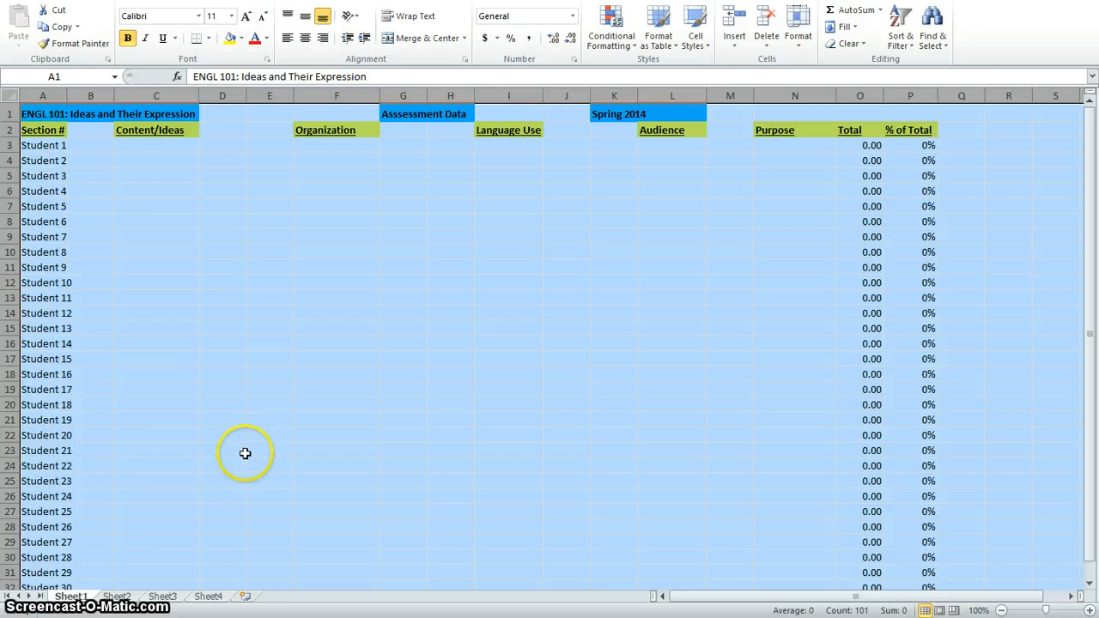
click(312, 422)
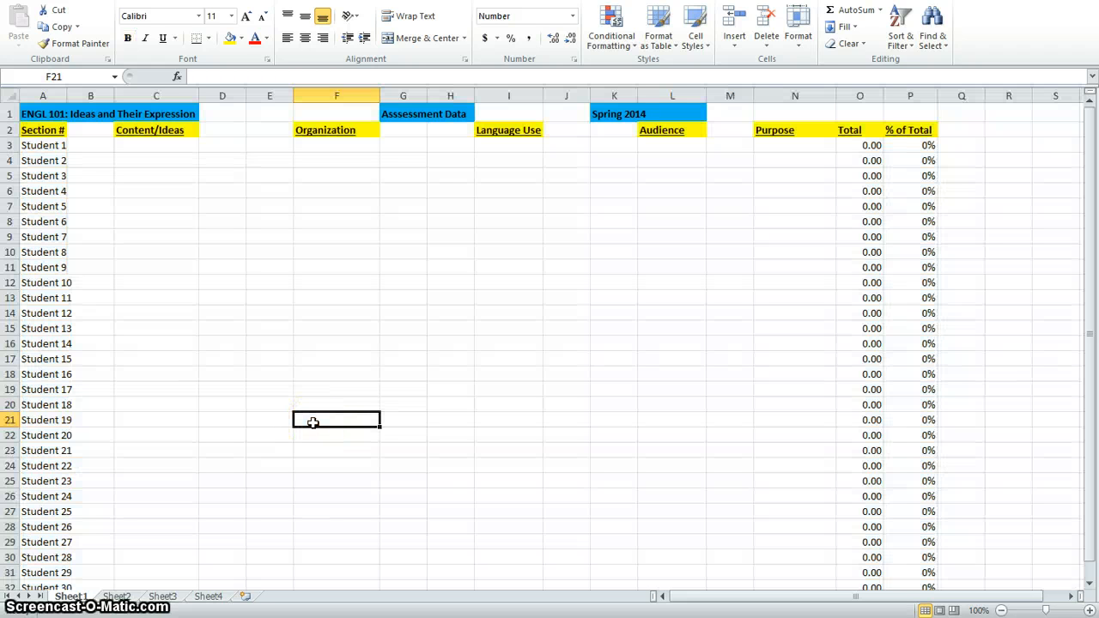
Check the template on Sheet2, Sheet3 and Sheet4, deselecting the pasted ranges on the last two.
click(120, 596)
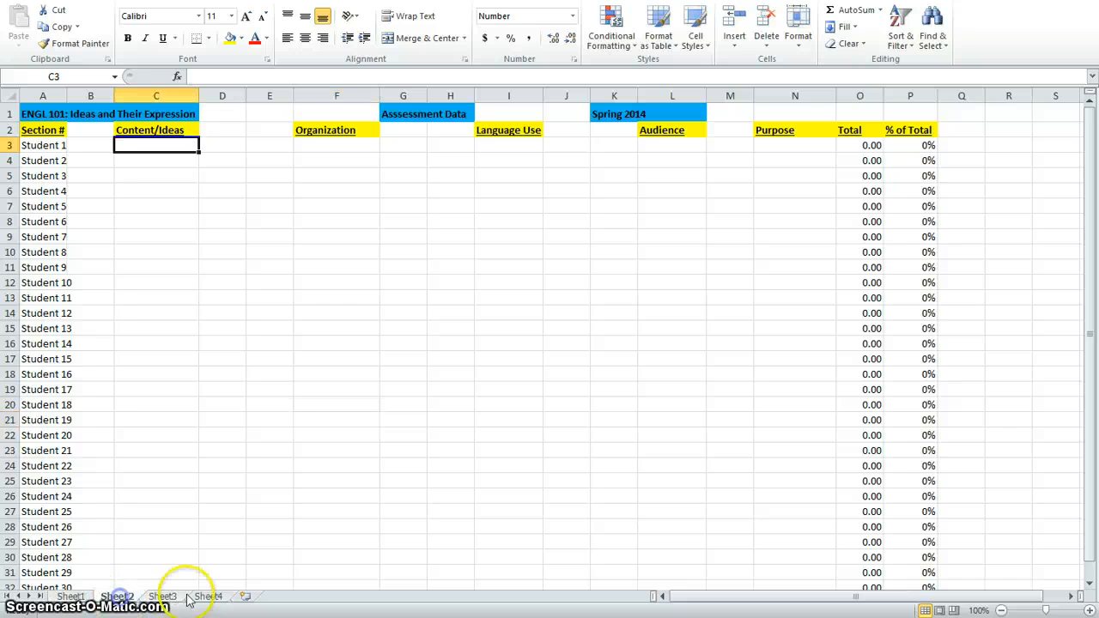
click(163, 597)
click(336, 420)
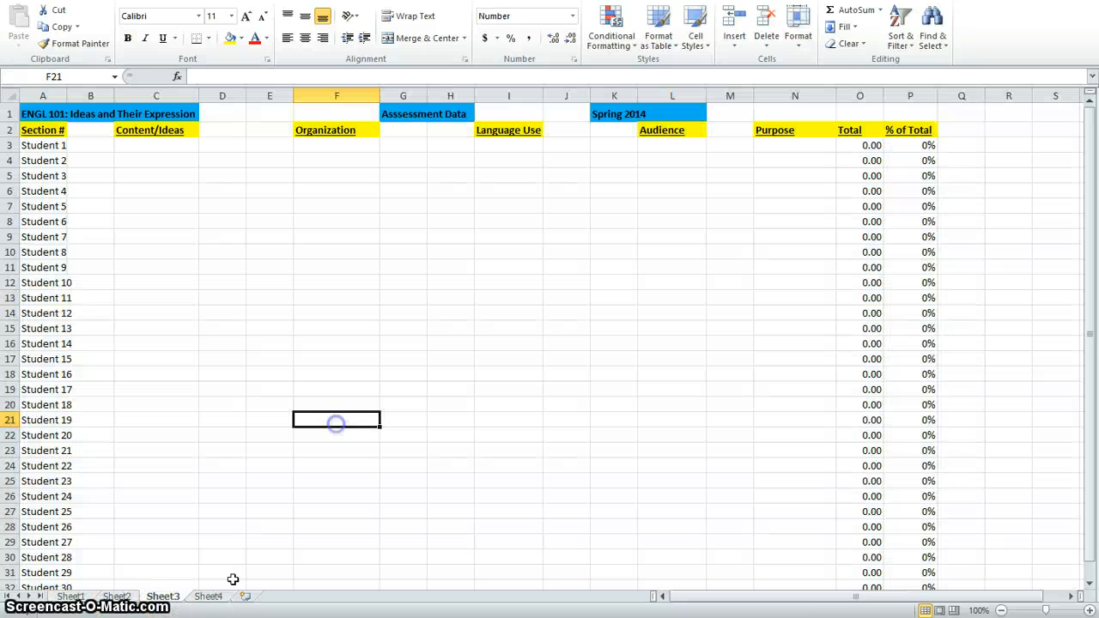
click(208, 597)
click(342, 405)
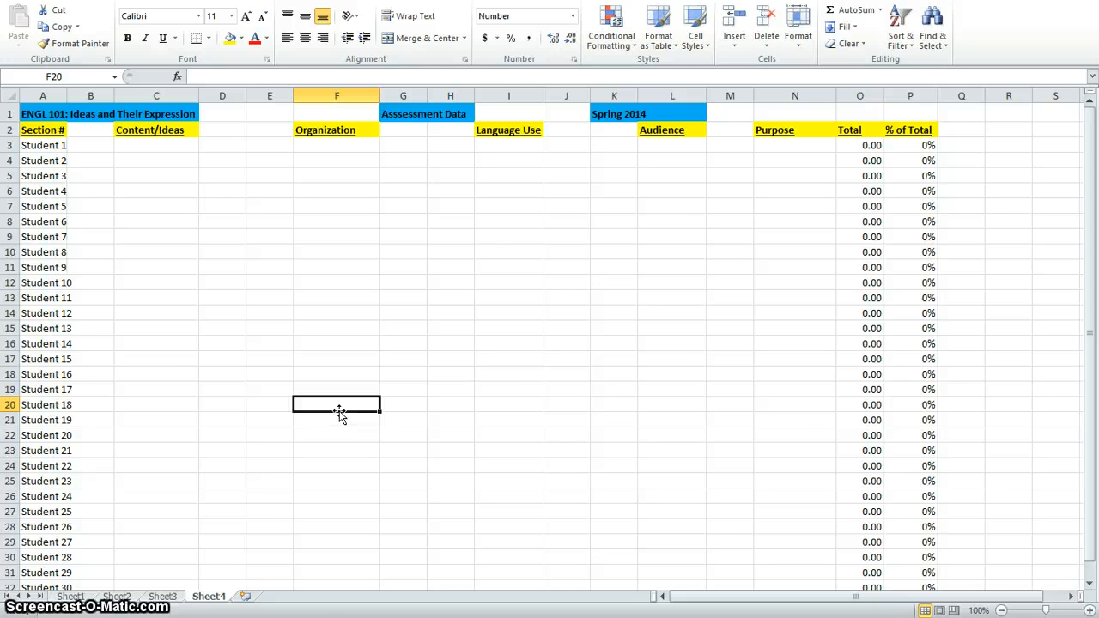
Rename the Sheet1 worksheet as sec3.
click(75, 595)
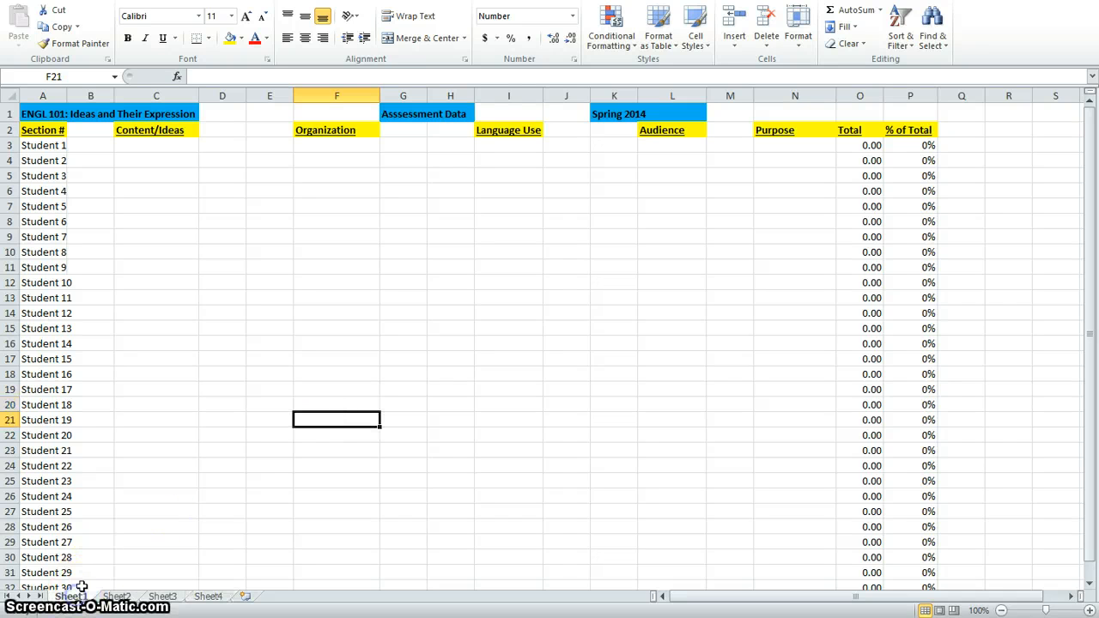
right_click(78, 599)
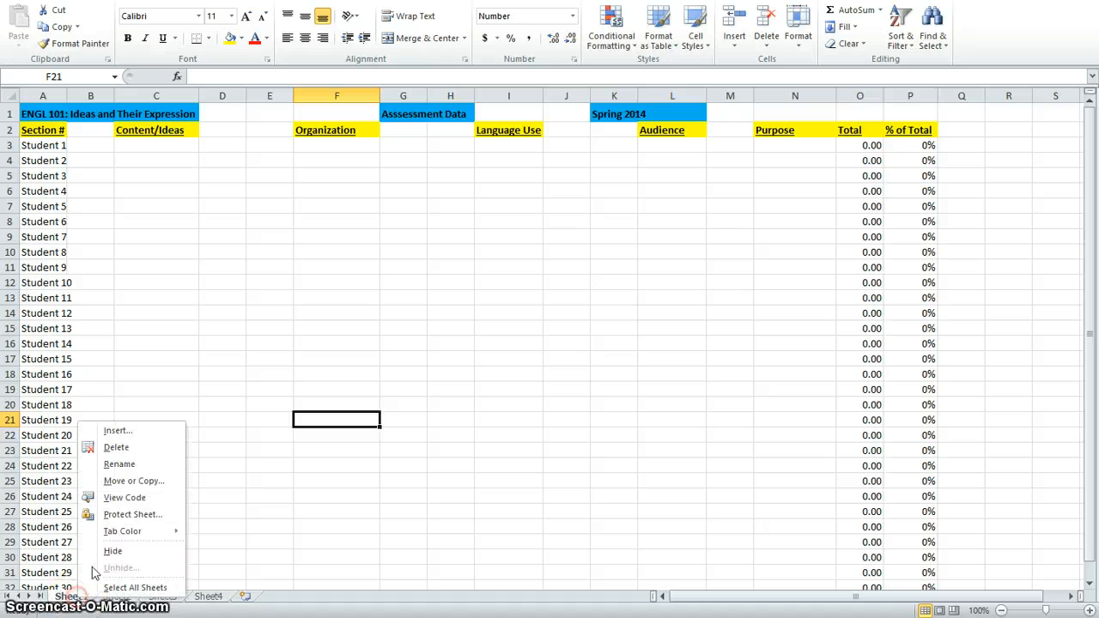
click(117, 464)
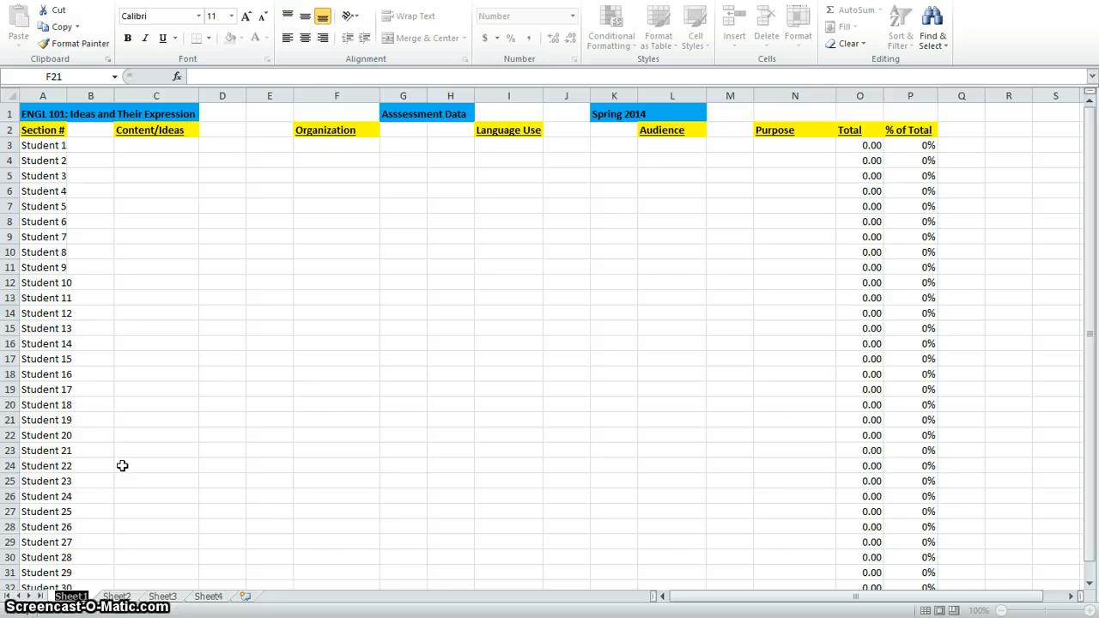
text(sec3)
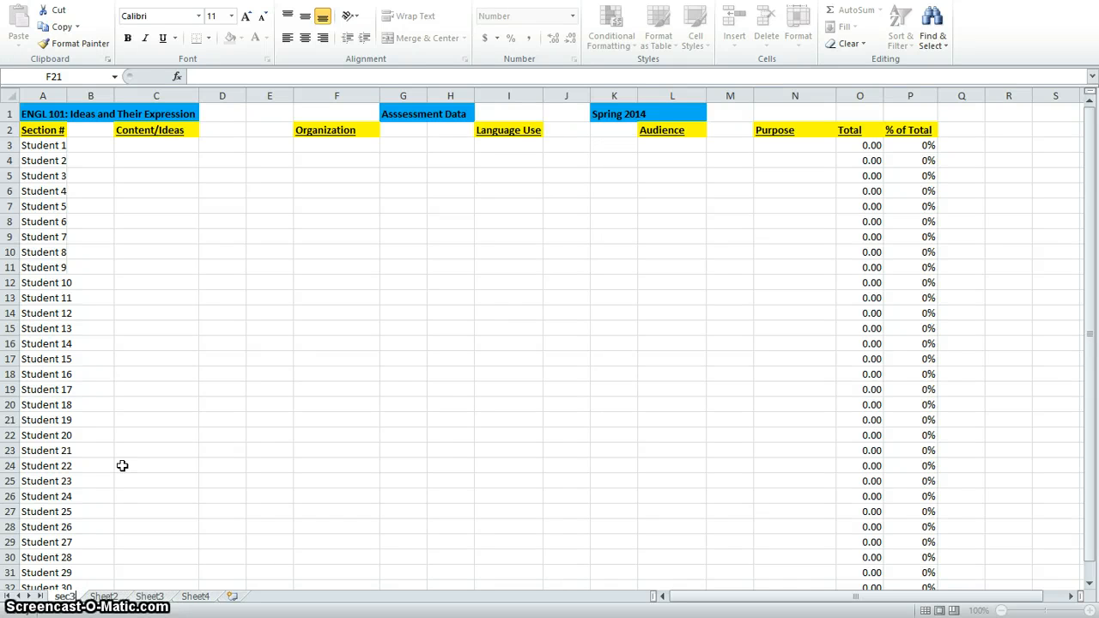
key(Return)
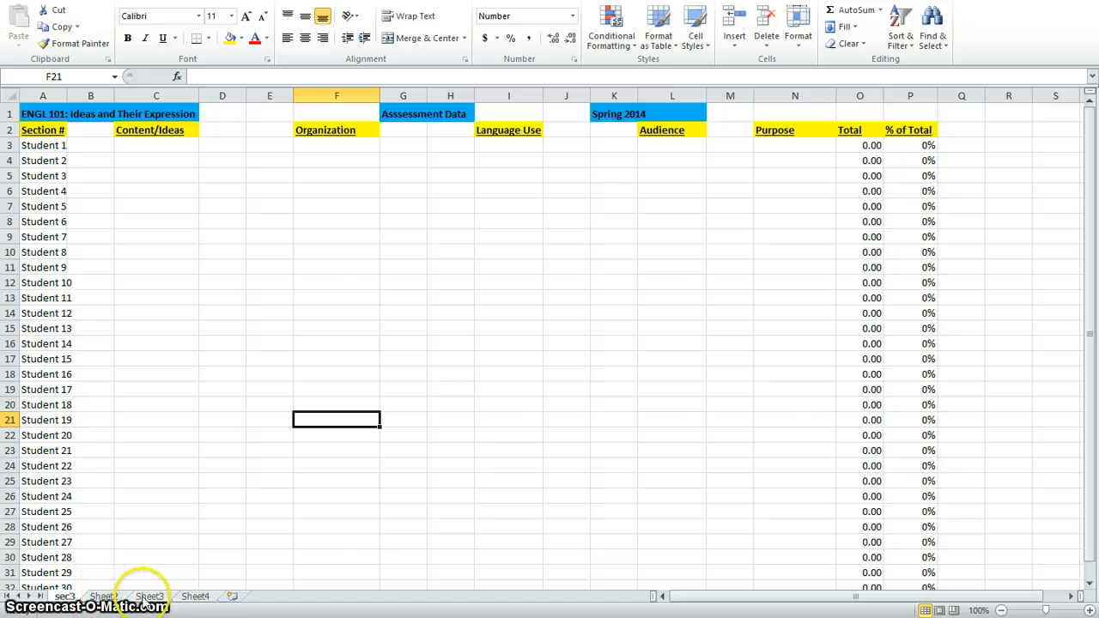
Rename the Sheet2 worksheet as sec10.
click(104, 596)
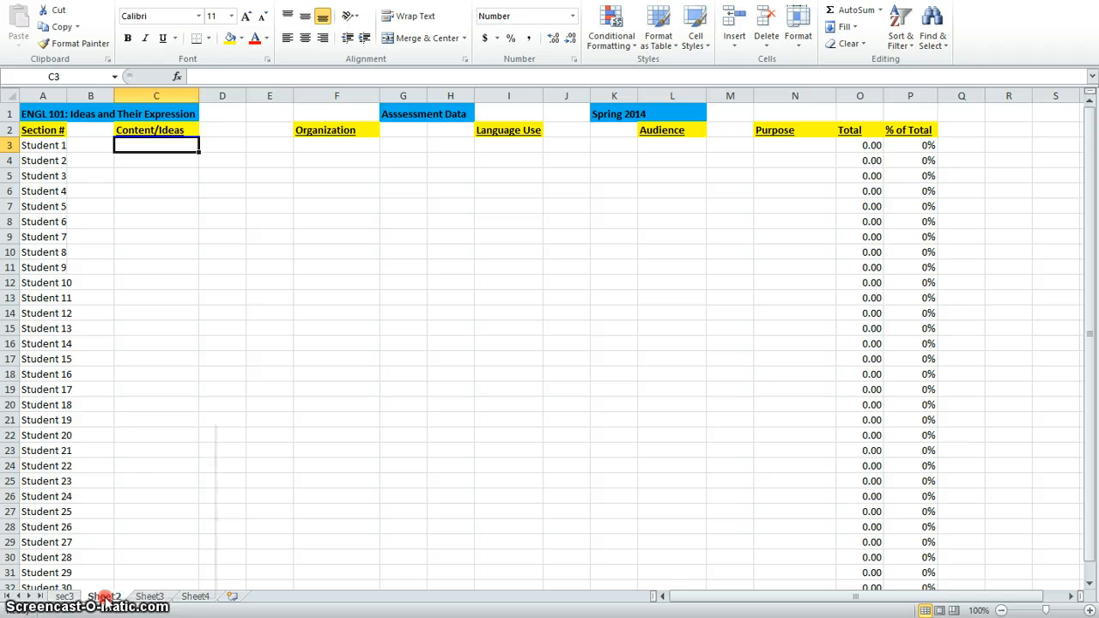
right_click(106, 601)
click(152, 464)
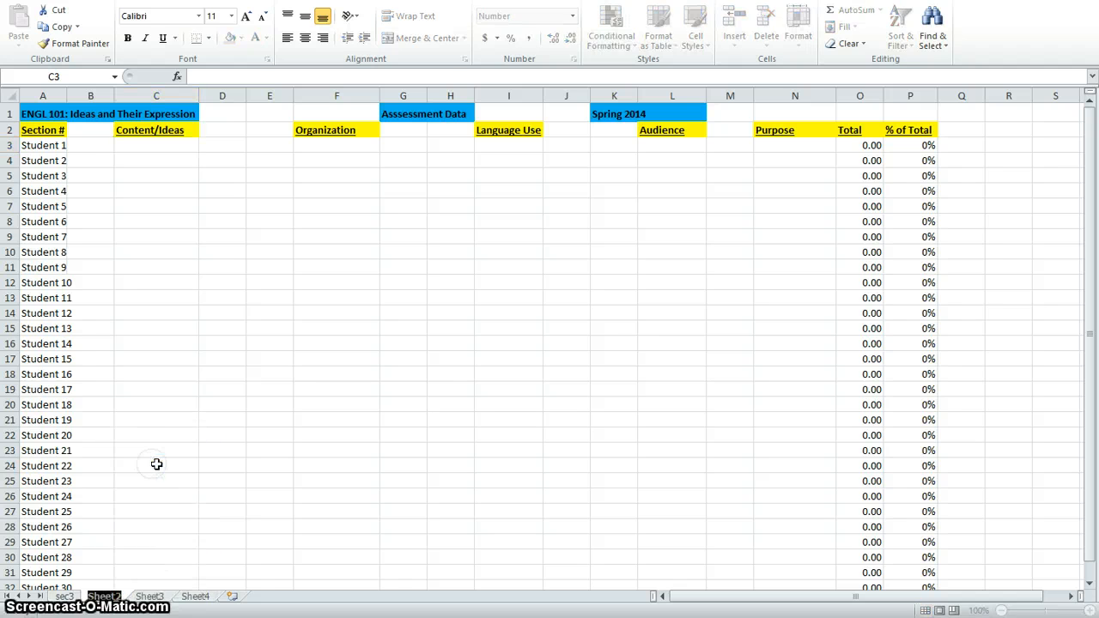
text(sec)
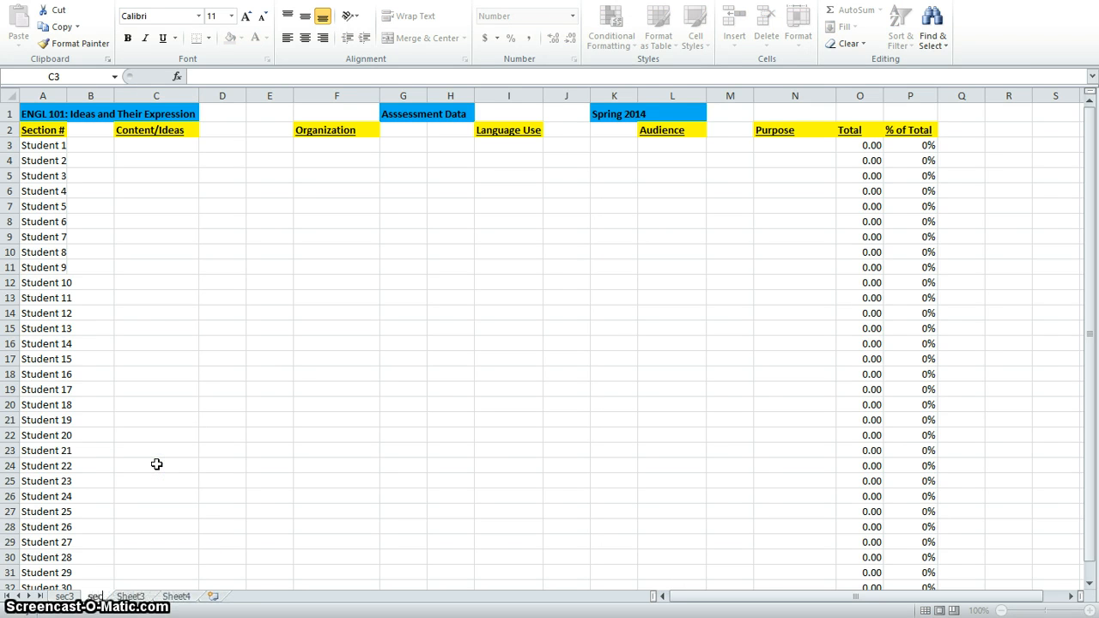
text(1)
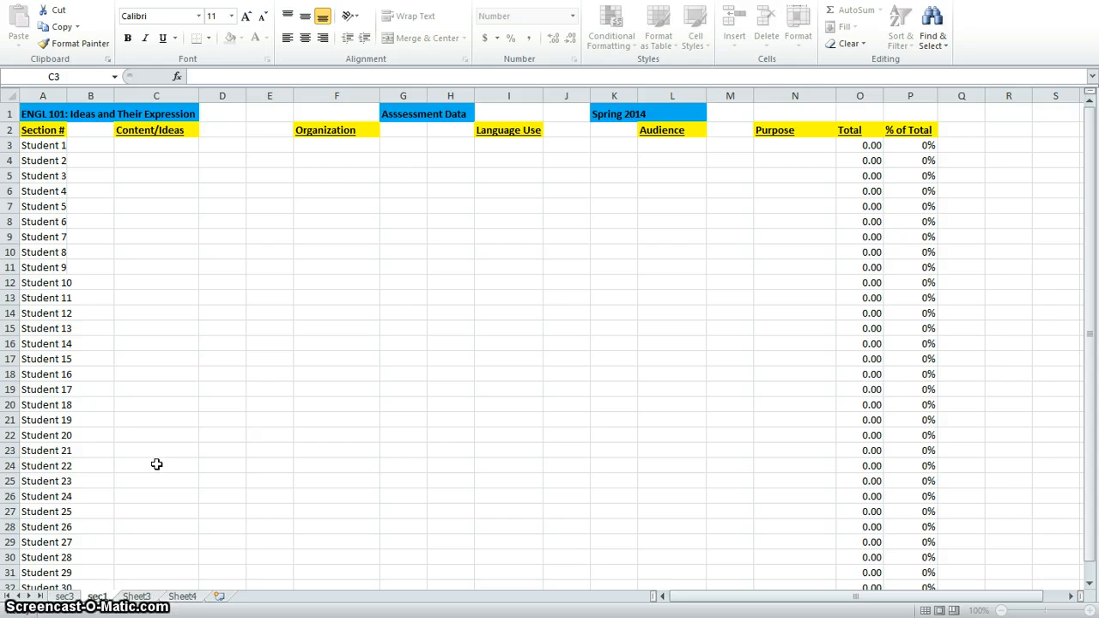
text(0)
key(Return)
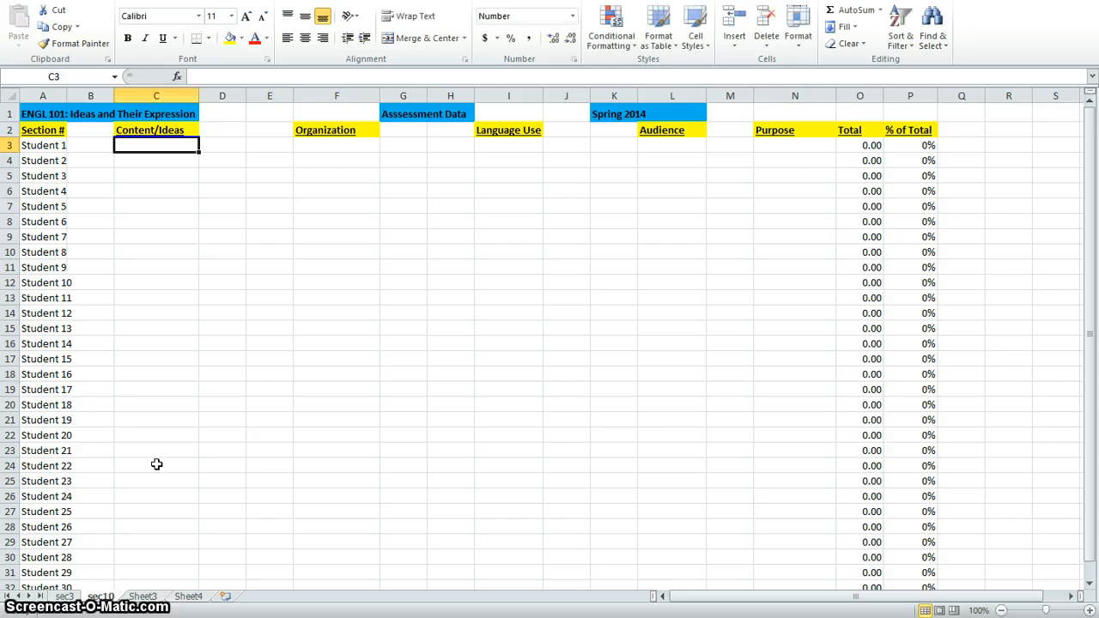
Rename the Sheet3 worksheet as sec14.
right_click(140, 596)
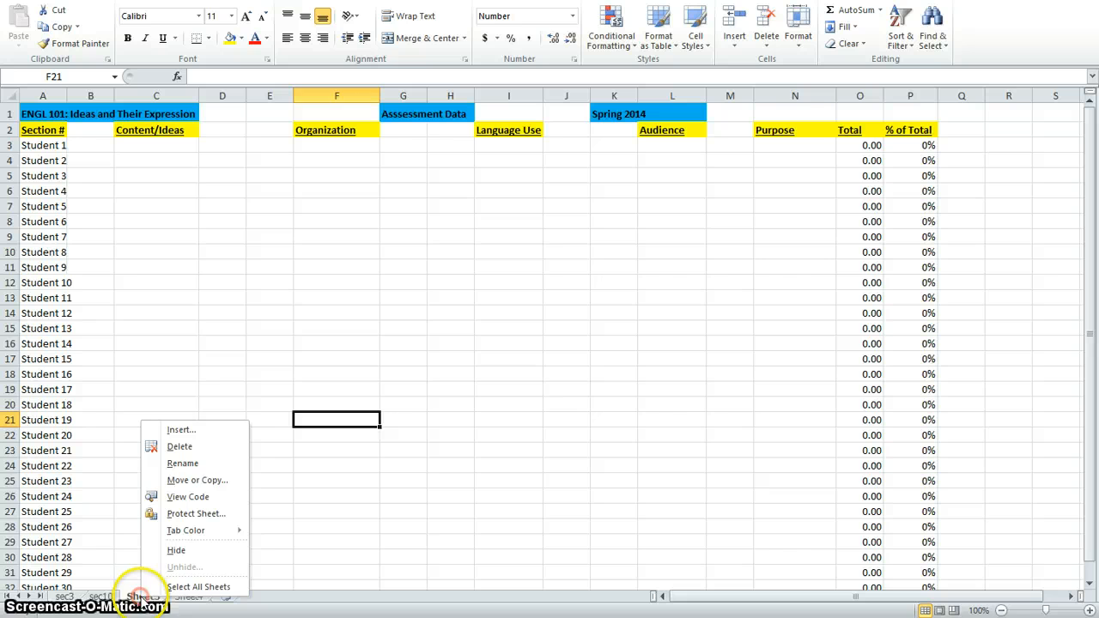
click(191, 462)
text(sec)
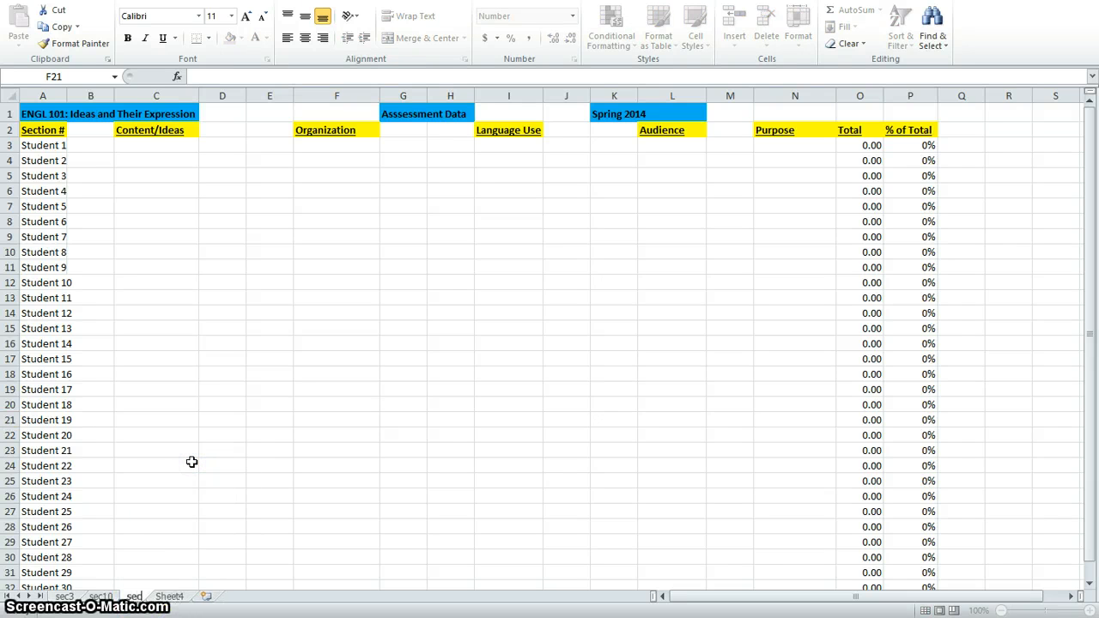
text(14)
key(Return)
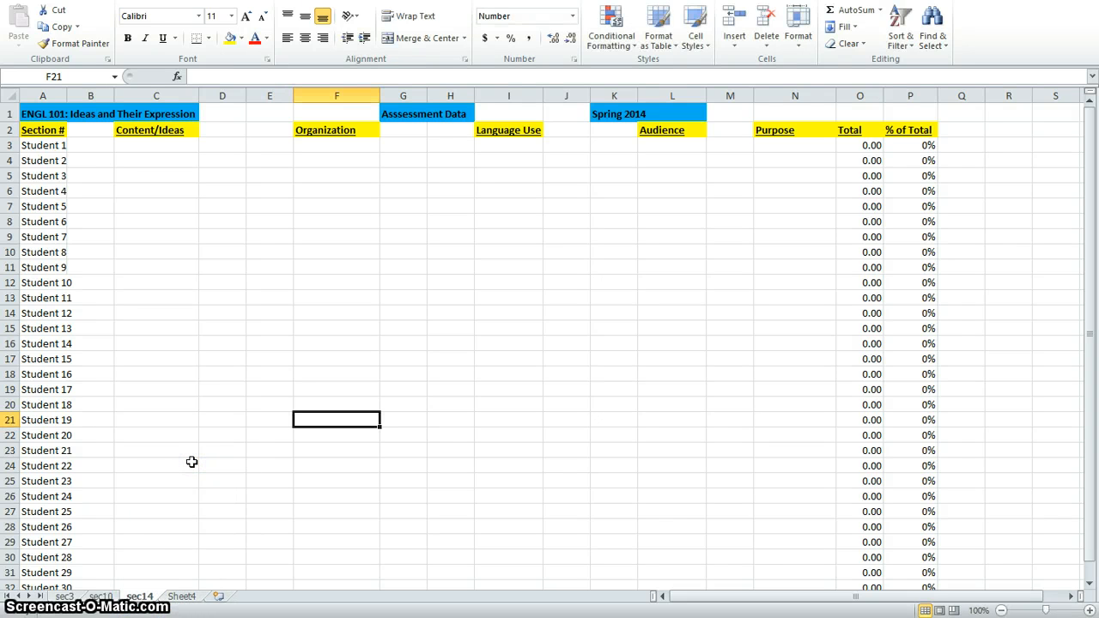
Rename the Sheet4 worksheet as sec20.
click(181, 596)
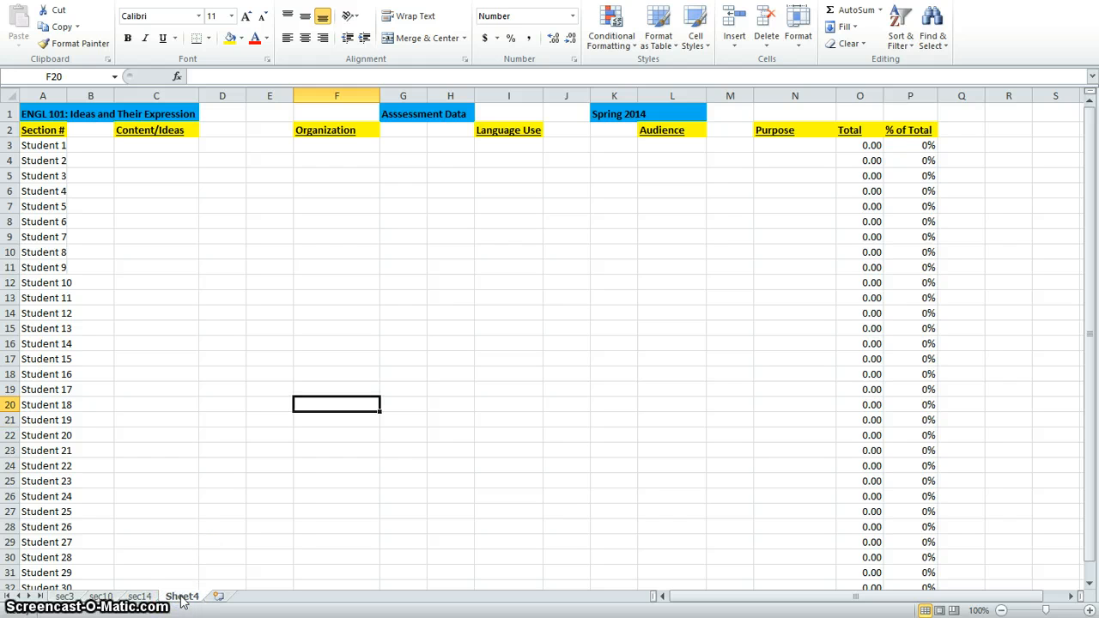
right_click(182, 596)
click(222, 464)
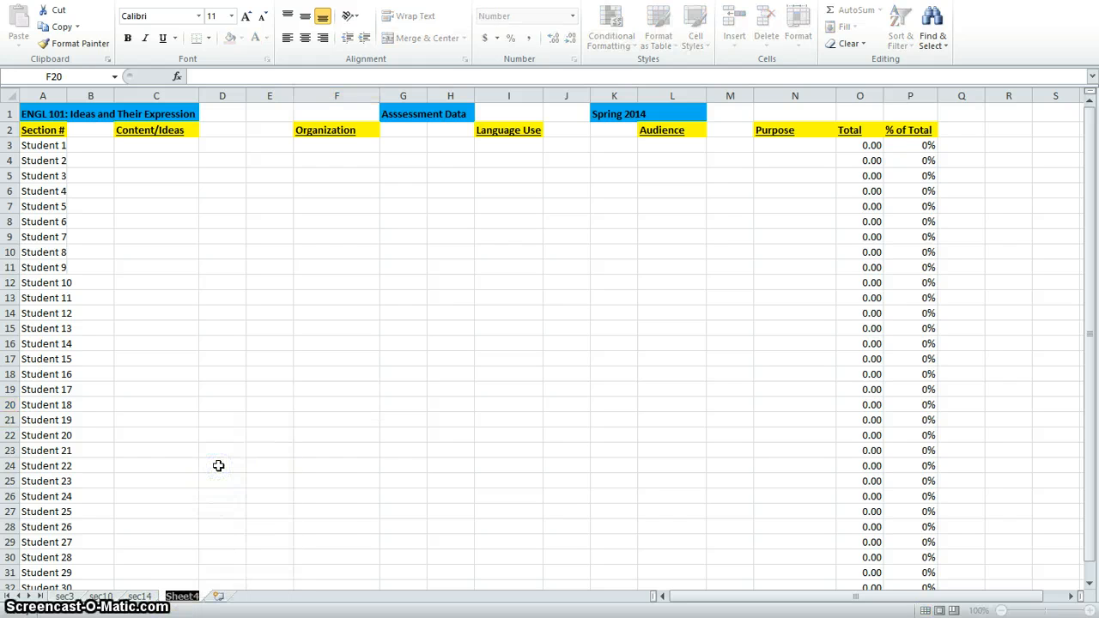
text(sec)
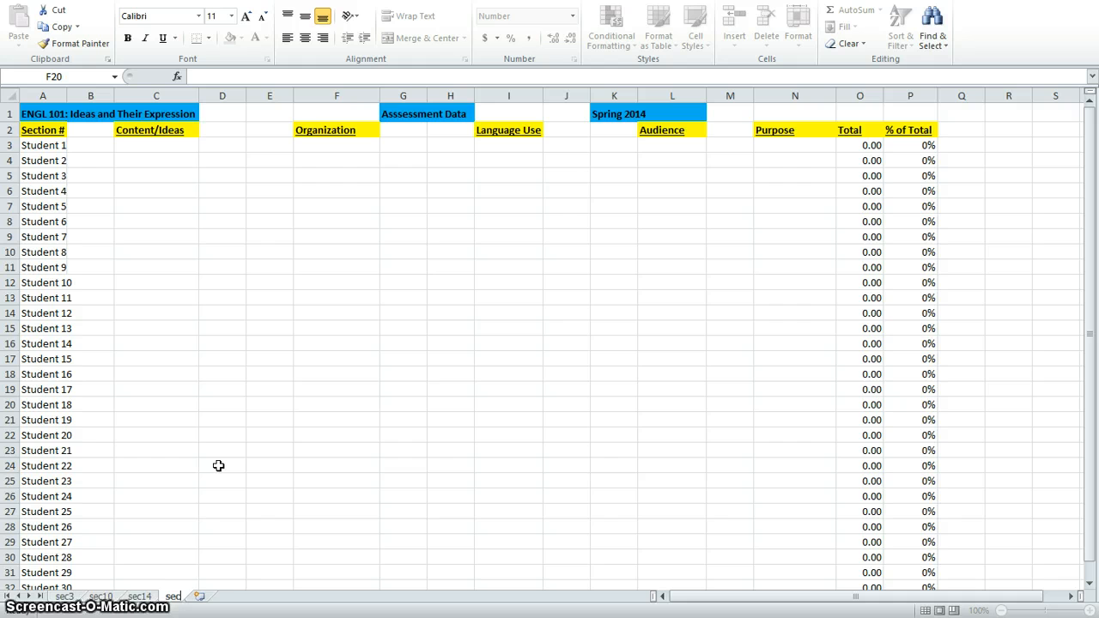
text(20)
key(Return)
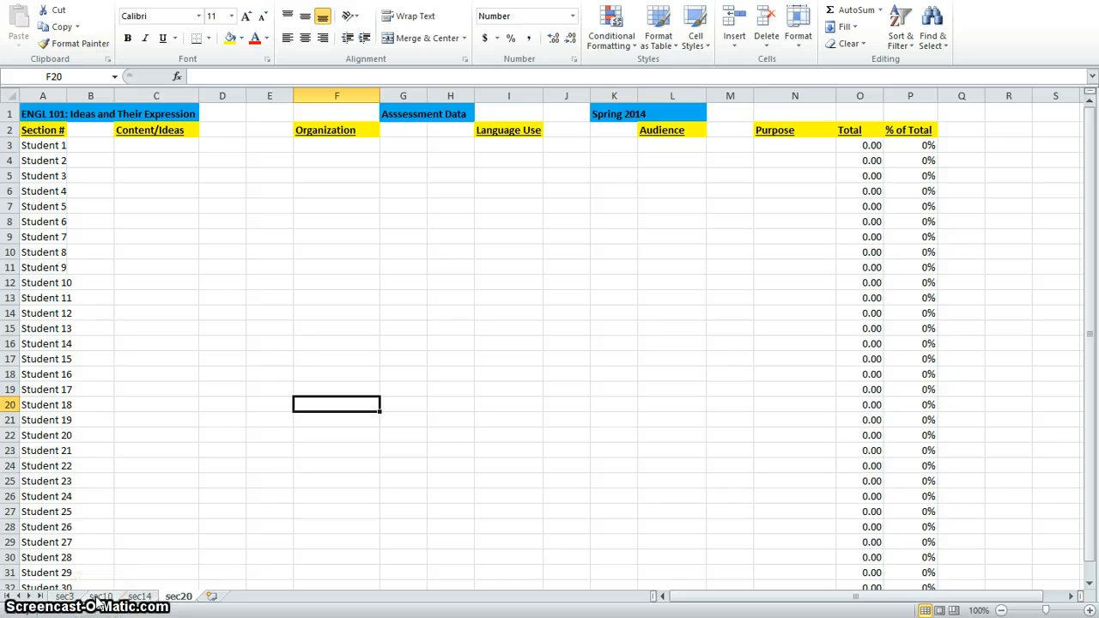
On the sec3 sheet, enter Student 1's scores: Content/Ideas 4, Organization 3, Language Use 3, Audience 4 and Purpose 2.
click(65, 596)
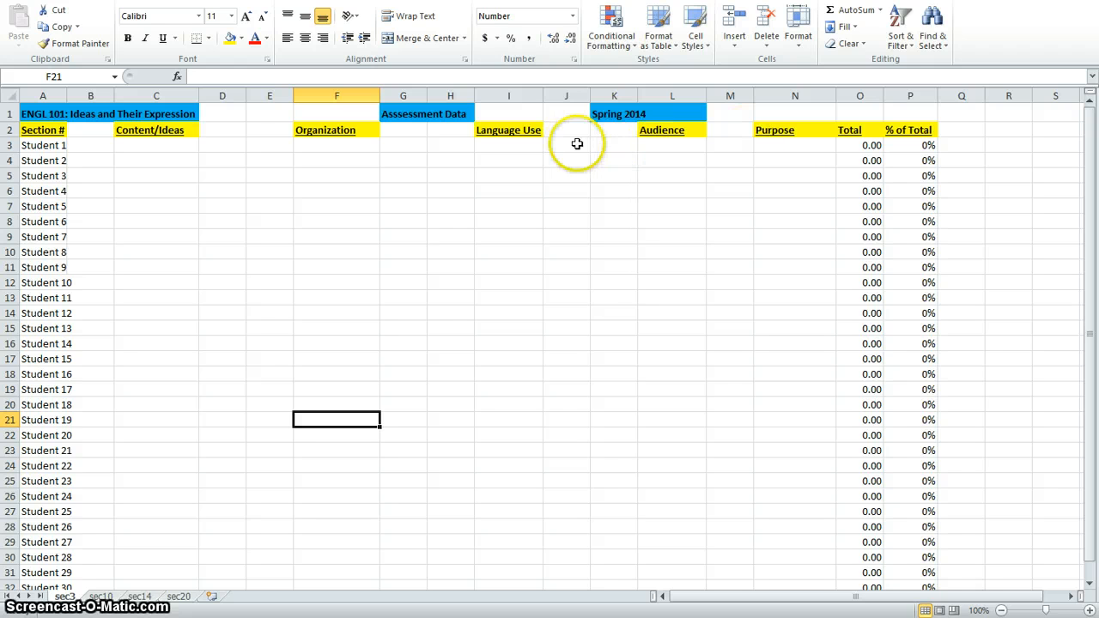
click(157, 148)
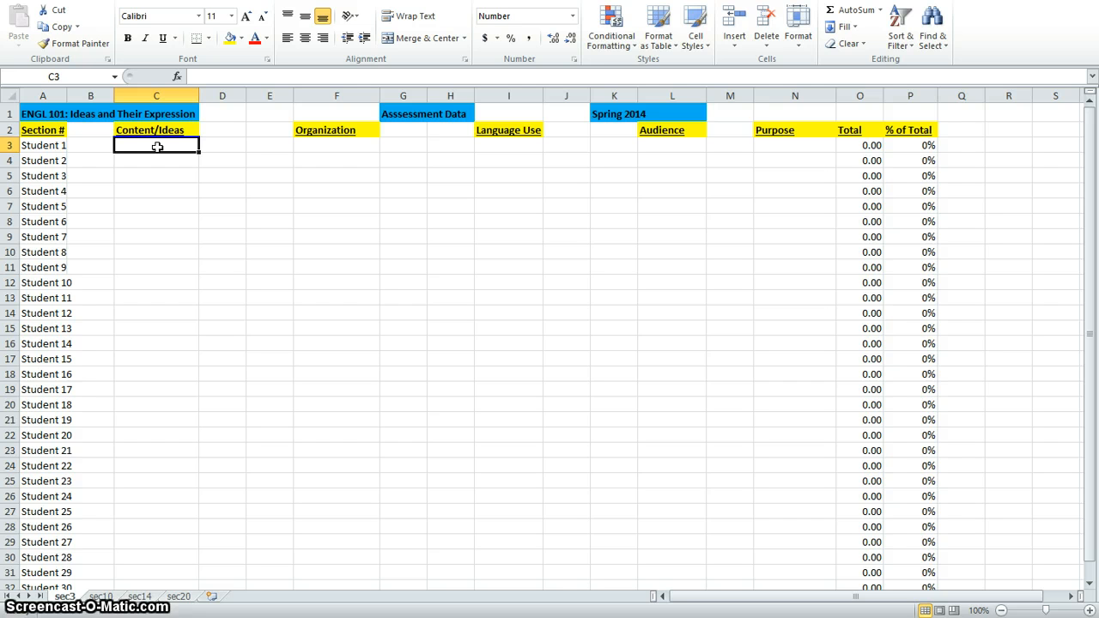
text(4)
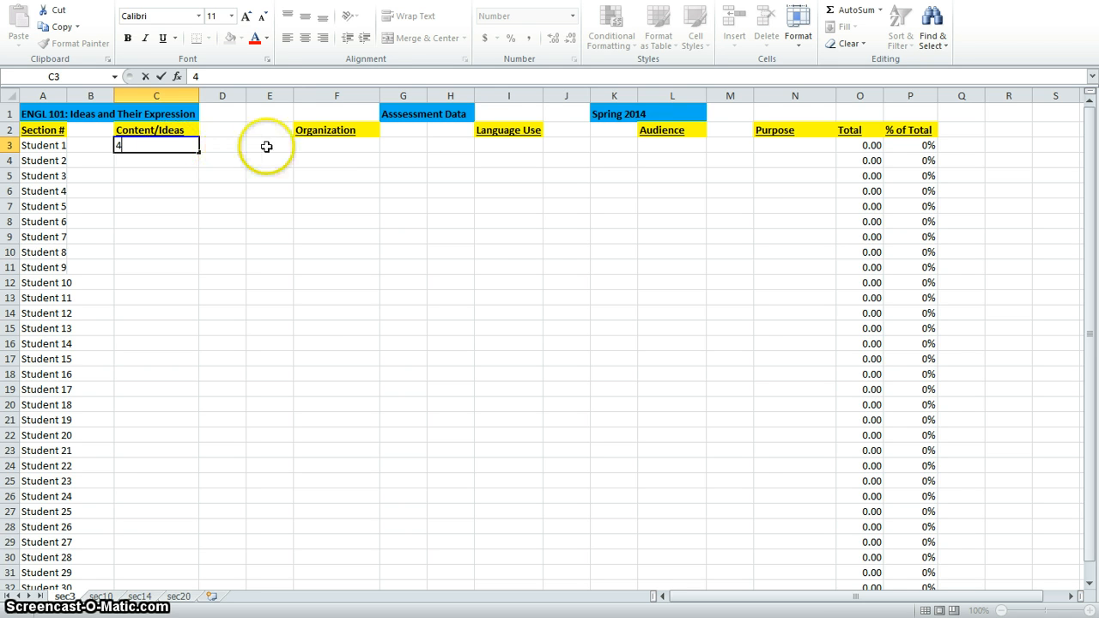
click(337, 147)
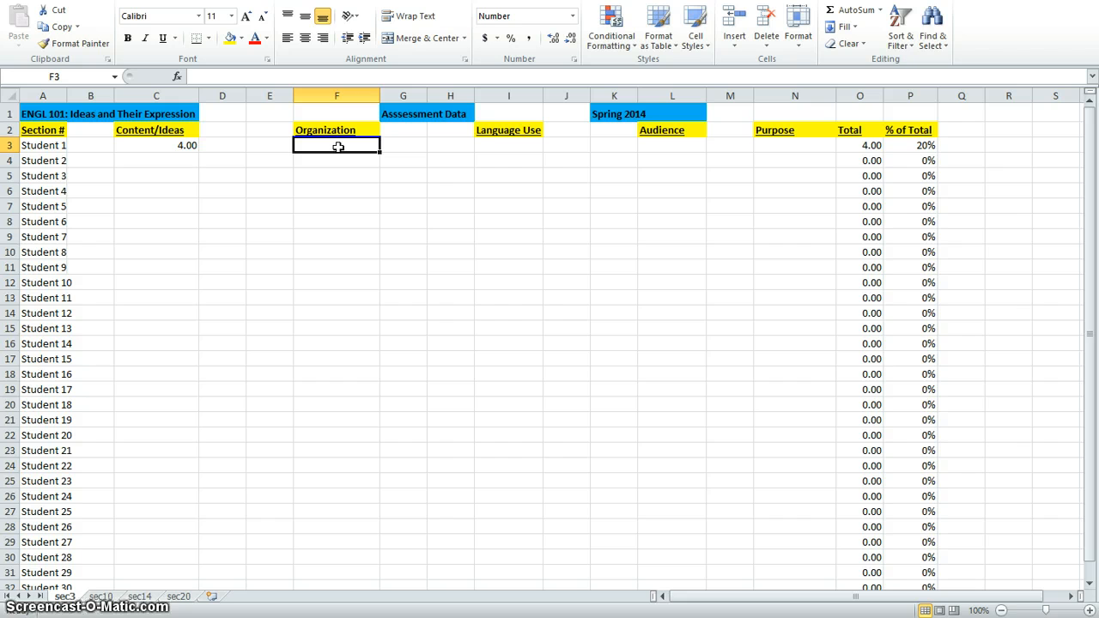
text(3)
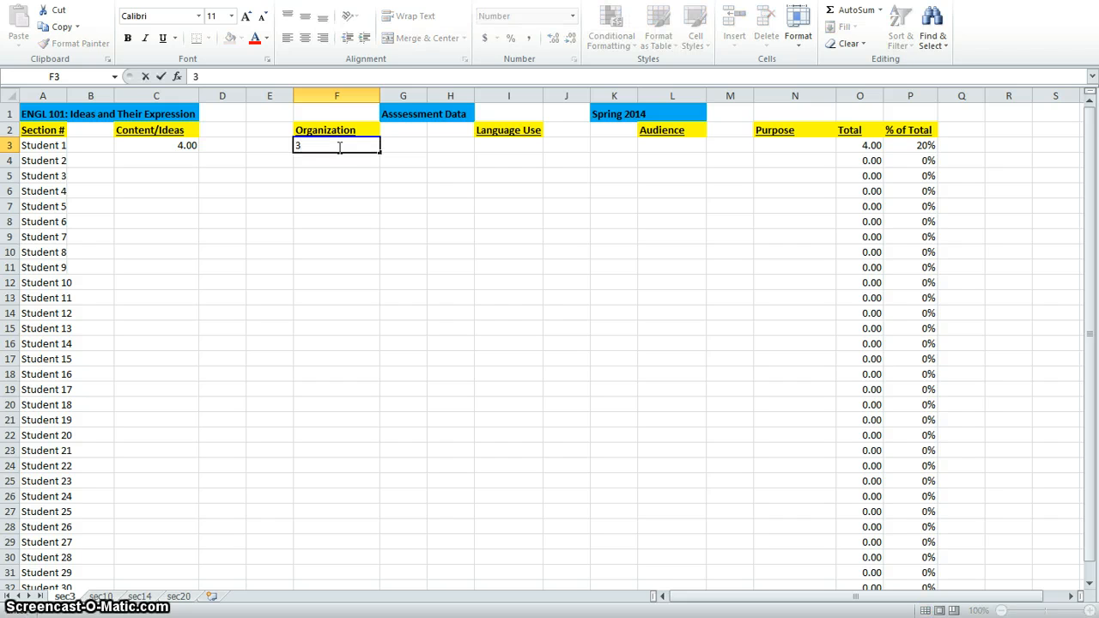
click(487, 144)
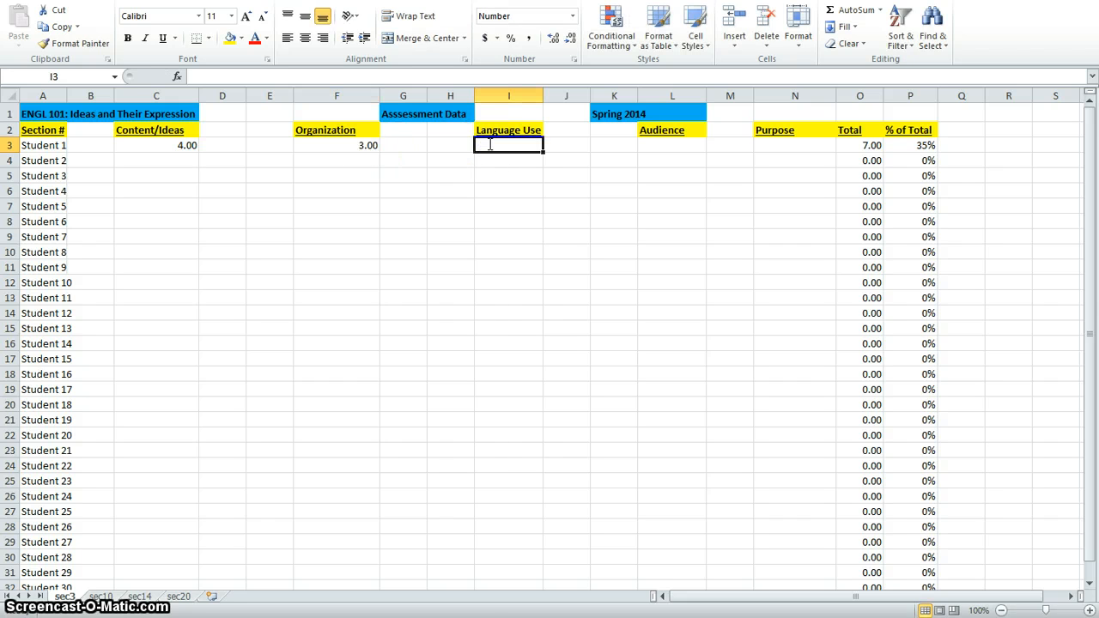
text(3)
click(651, 146)
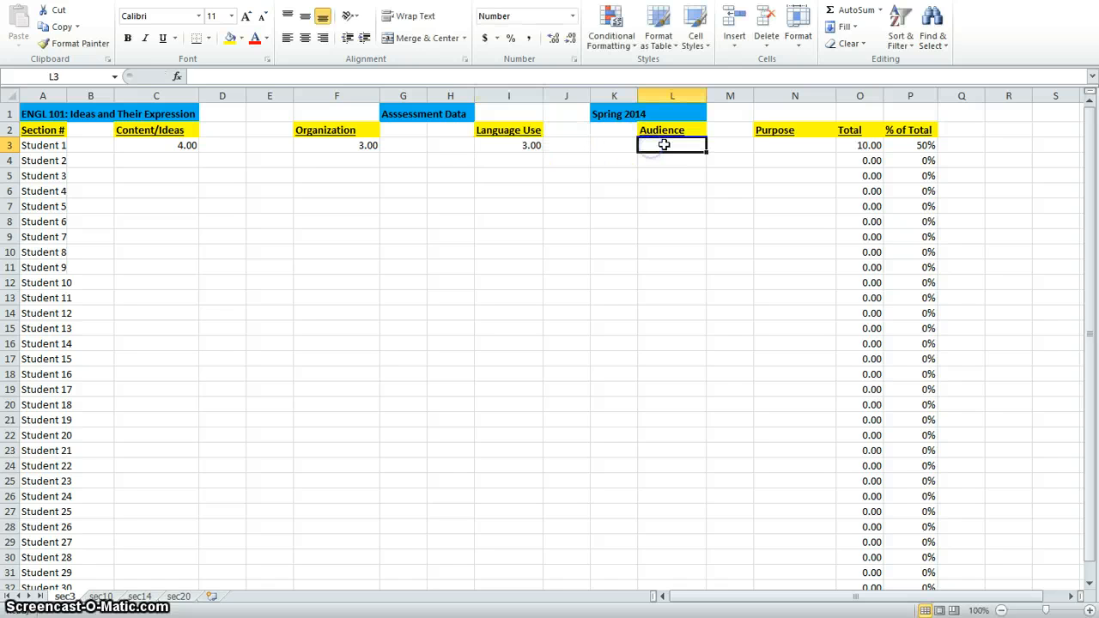
text(4)
click(771, 143)
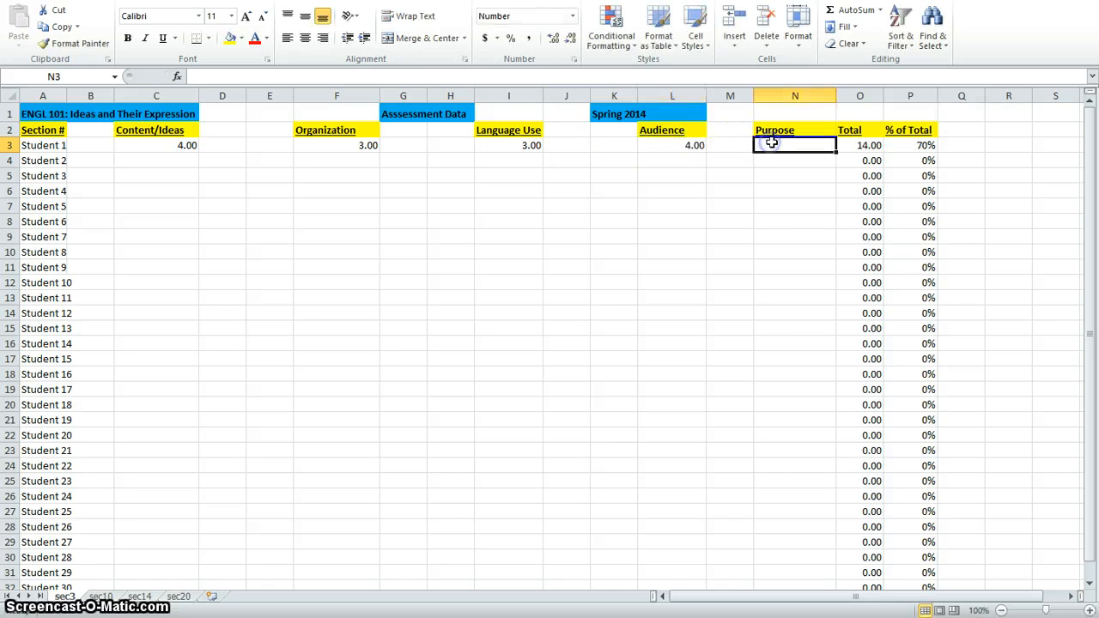
text(2)
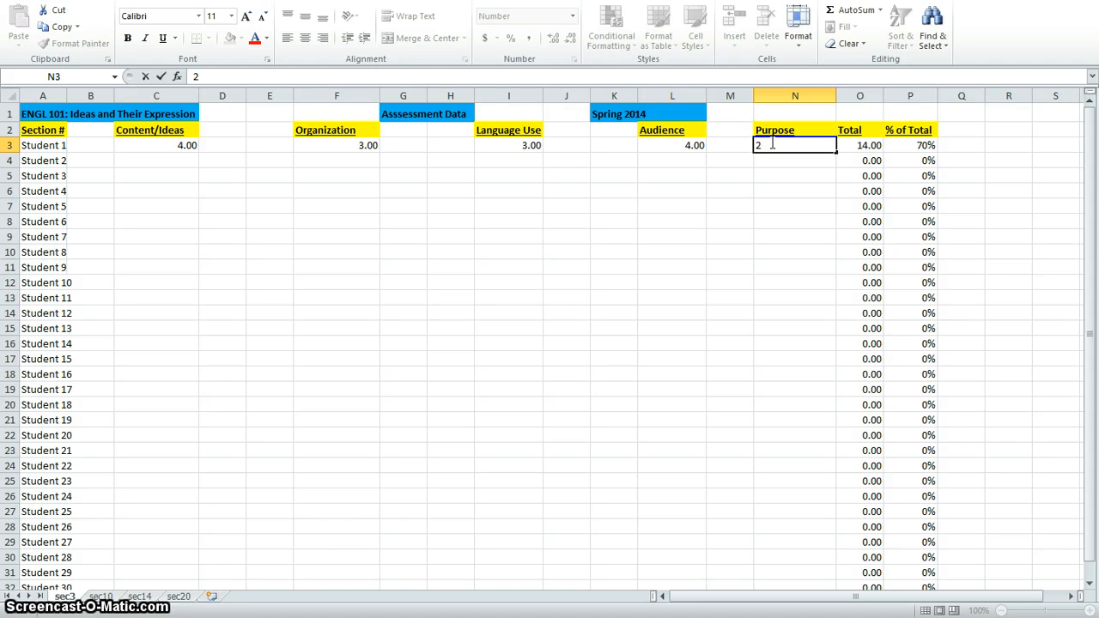
click(771, 144)
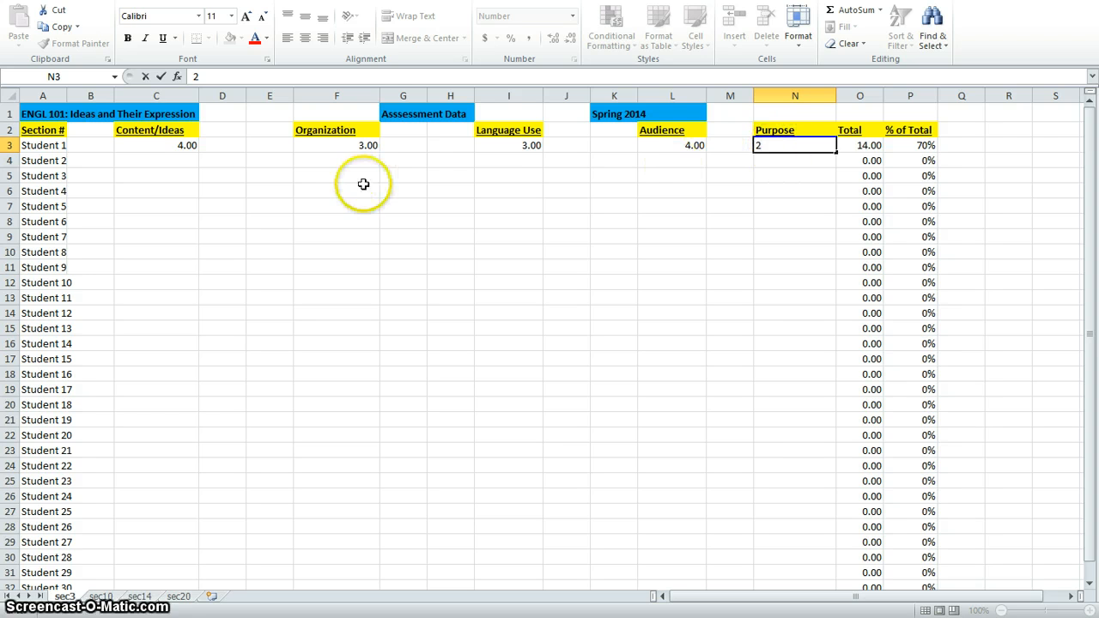
click(177, 161)
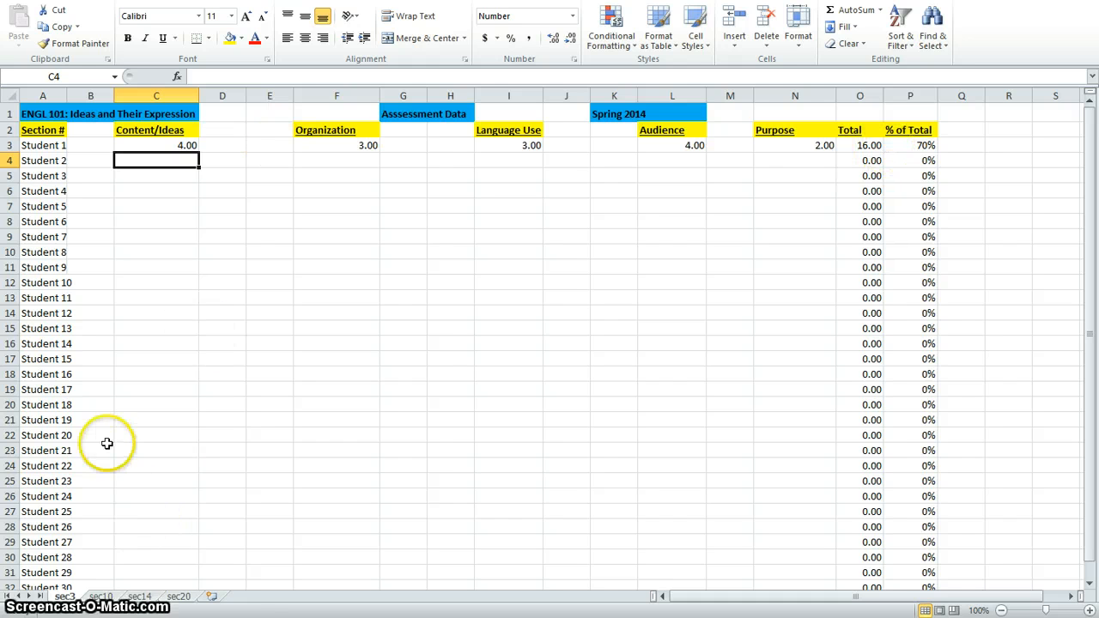
On the sec10 sheet, enter a score of 2 for Student 1 in all five categories from Content/Ideas to Purpose.
click(100, 596)
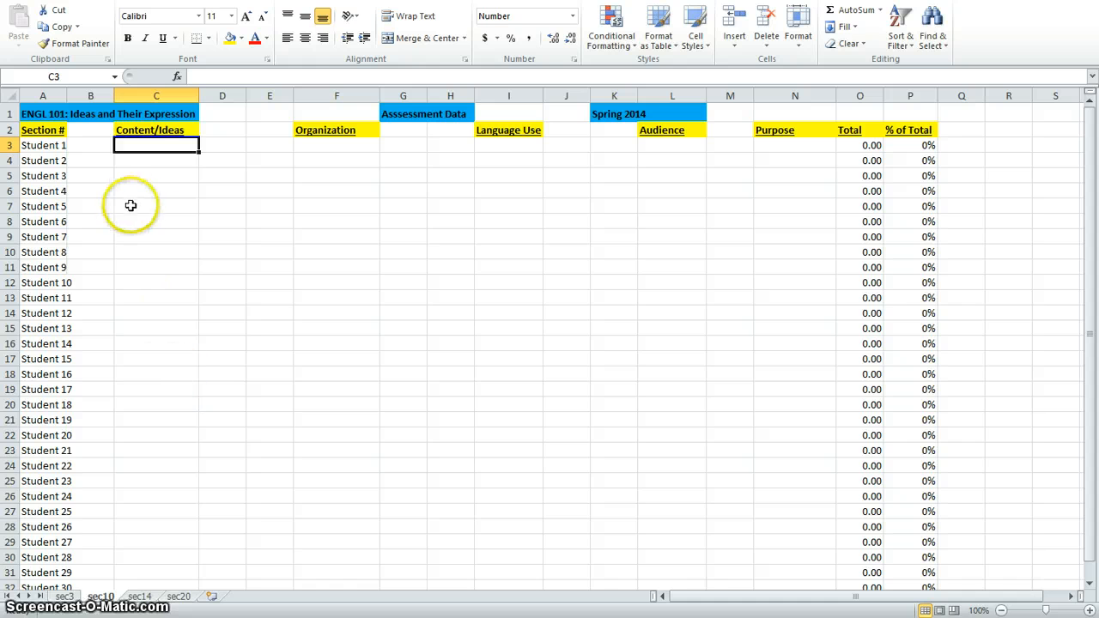
text(2)
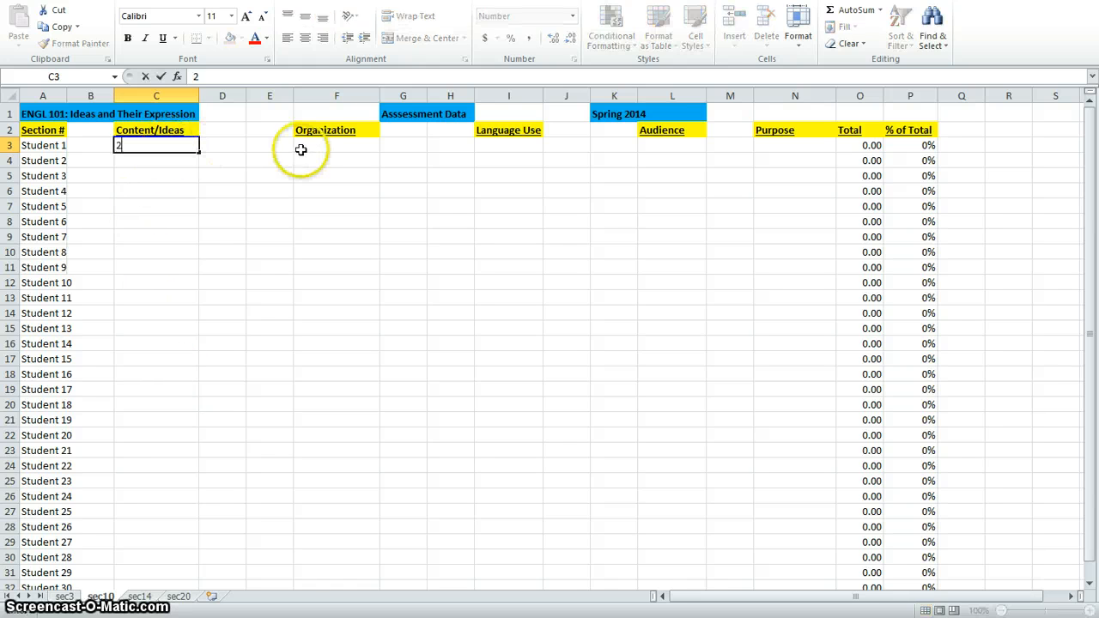
click(302, 145)
text(2)
click(522, 147)
text(2)
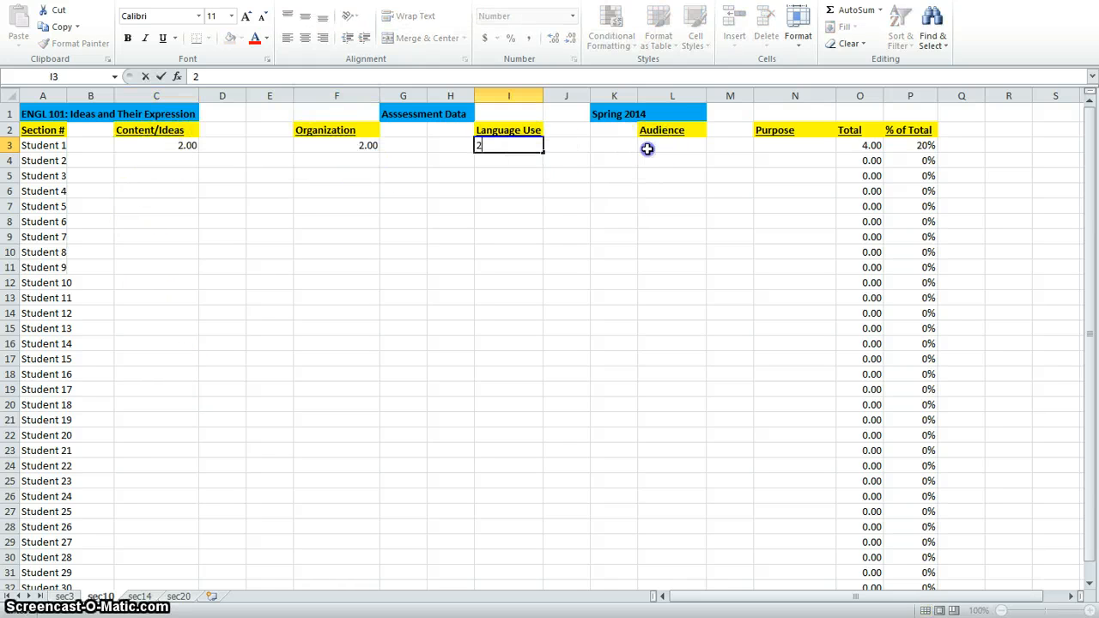
click(648, 148)
text(2)
click(802, 147)
text(2)
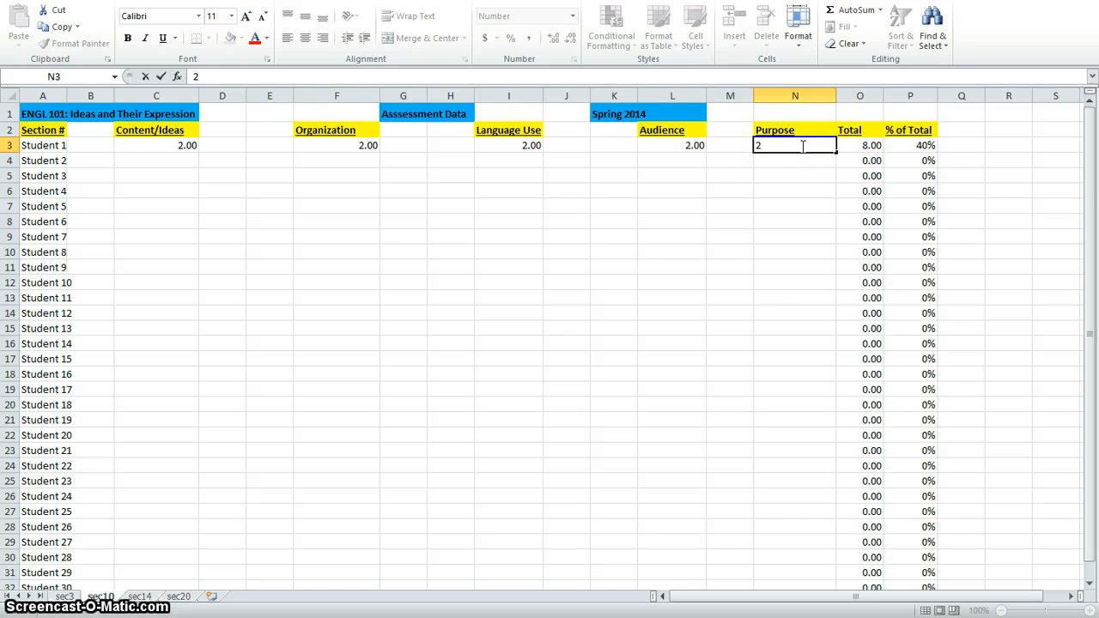
click(174, 163)
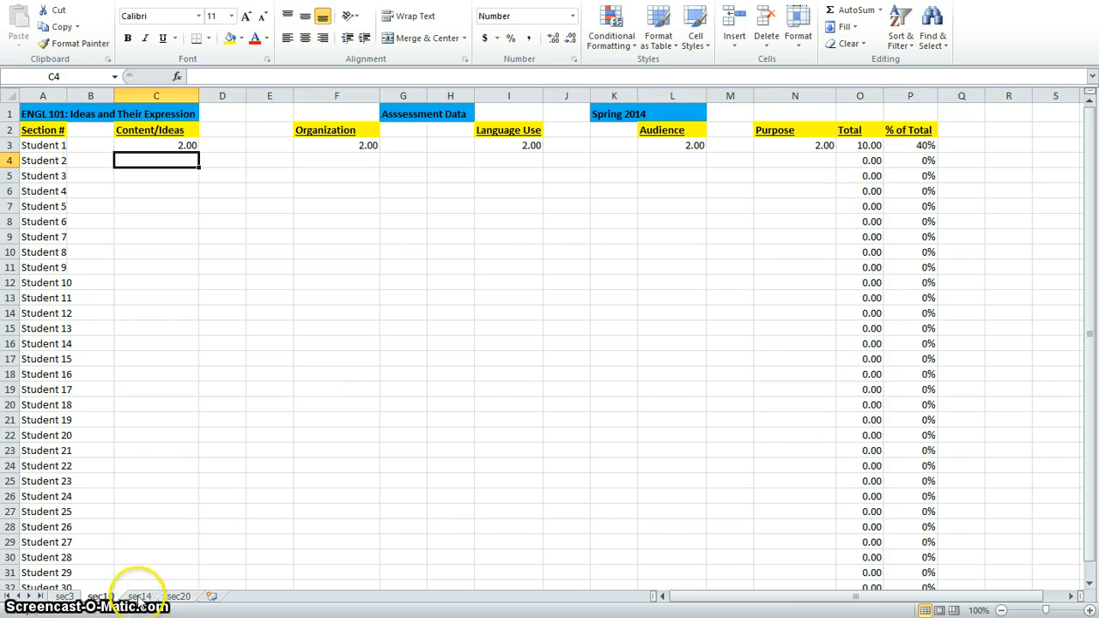
Look over the sec14 and sec20 sheets and return to sec3.
click(139, 596)
click(178, 597)
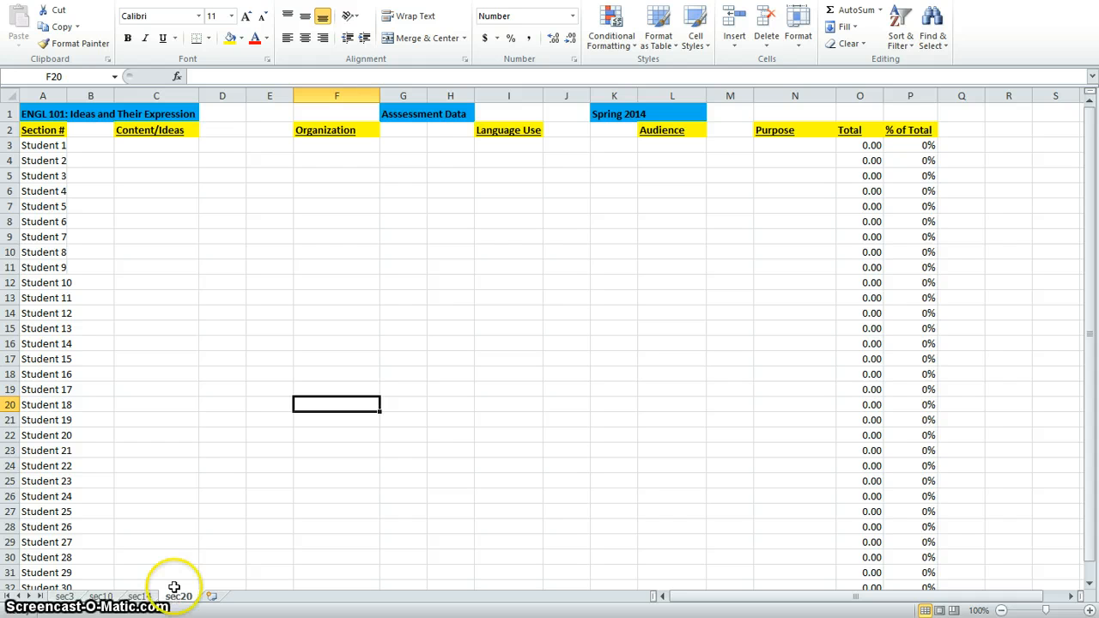
click(64, 596)
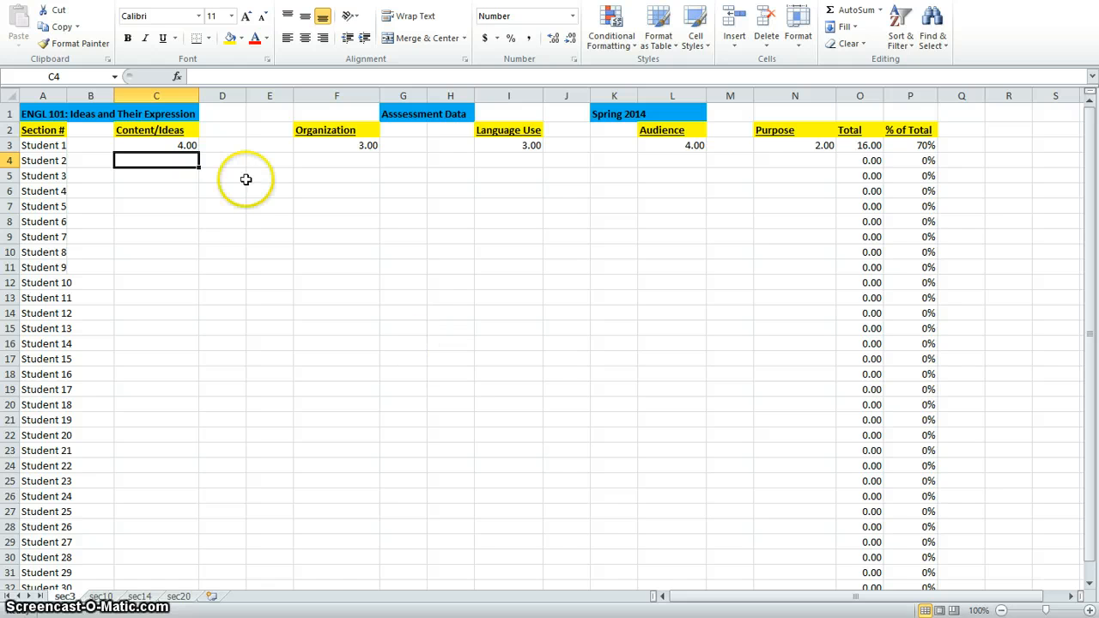
Save a copy of the workbook to the Desktop, named with the instructor's last name followed by "Spring 2014".
click(28, 4)
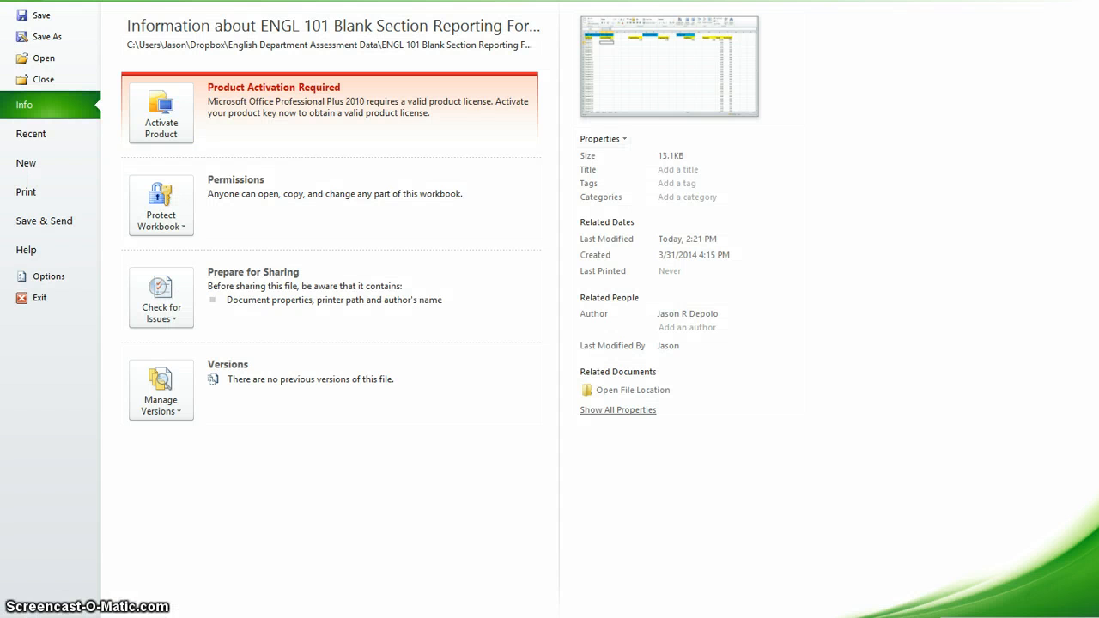
click(34, 36)
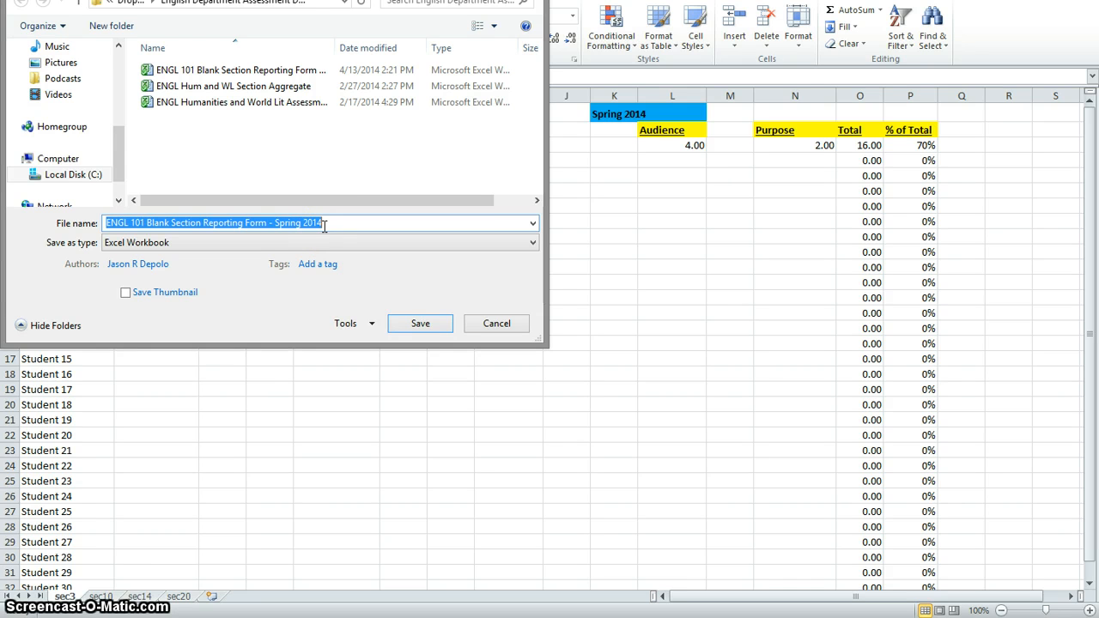
text(DePolo)
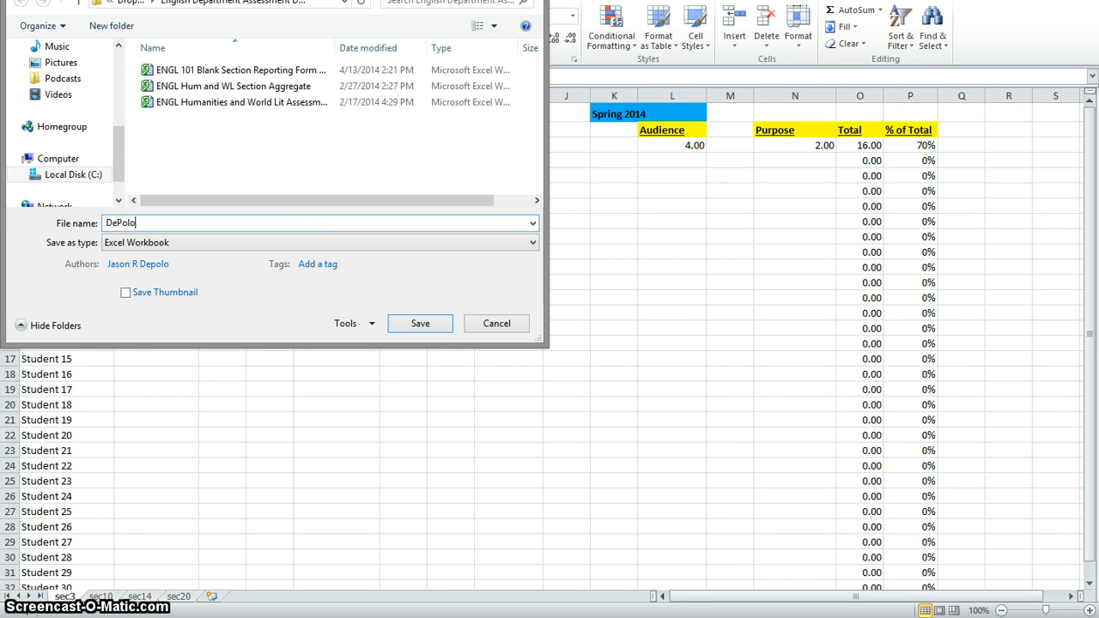
text( Spring 2014)
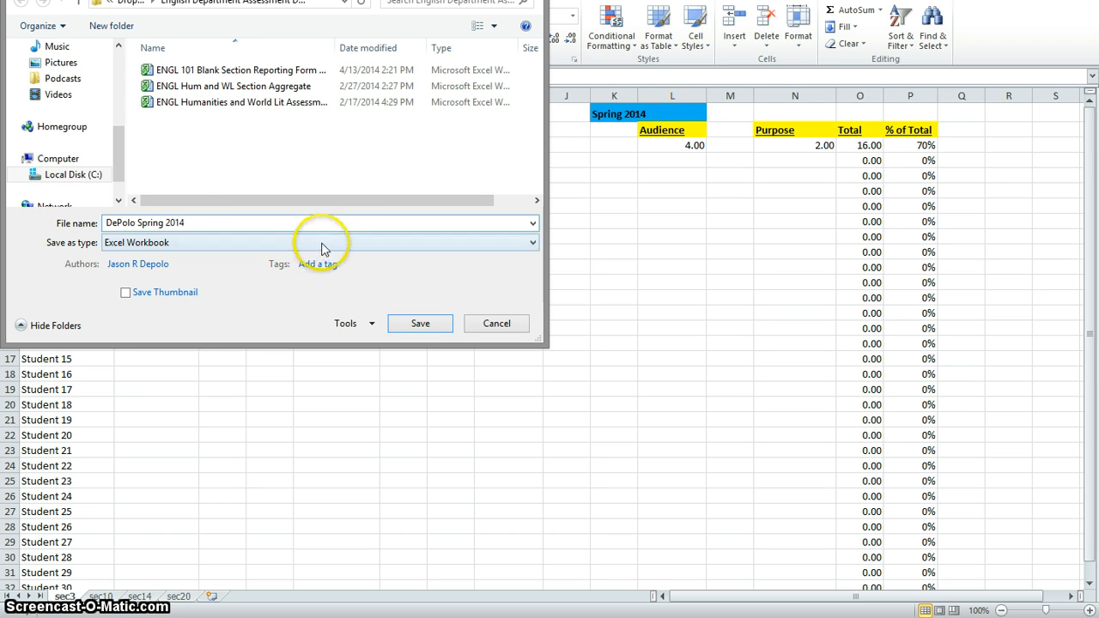
drag(121, 152, 114, 86)
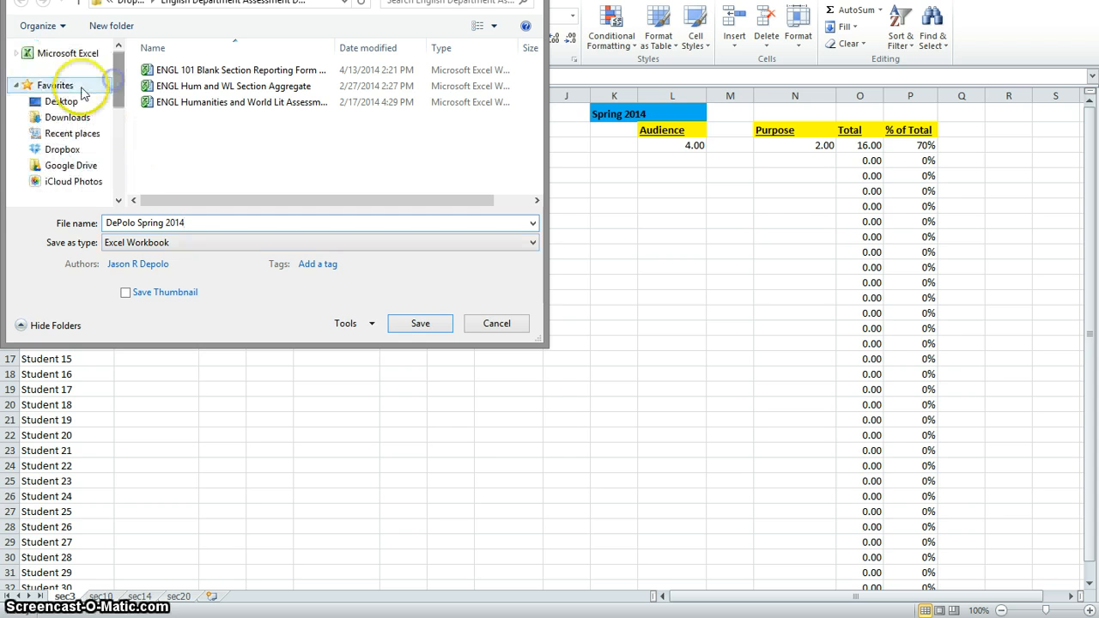
click(64, 101)
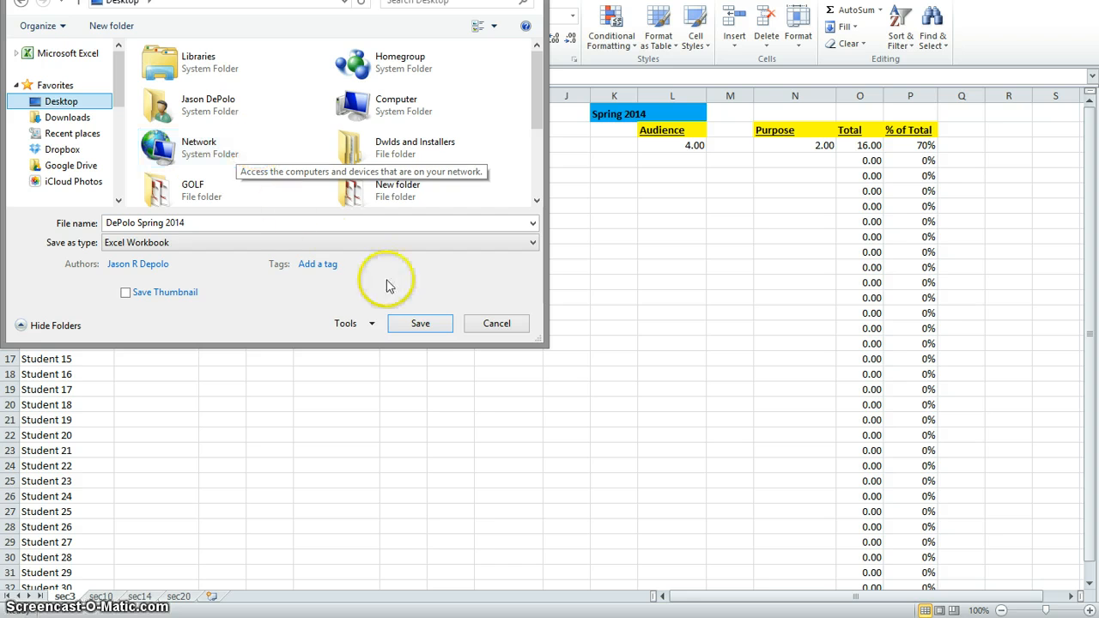
click(421, 323)
click(593, 304)
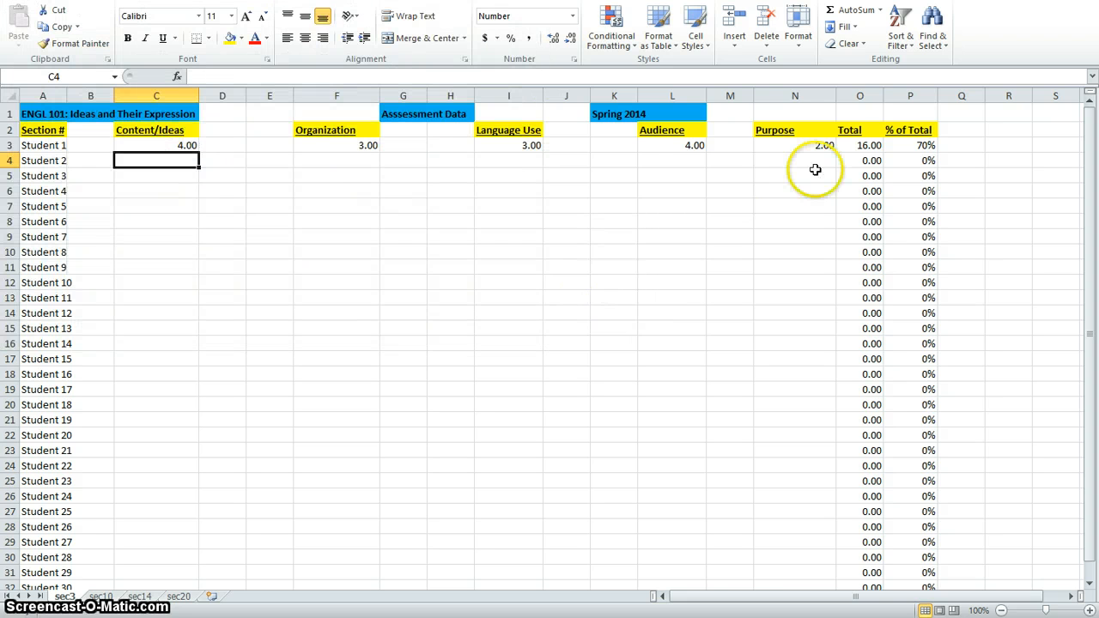
Close the workbook and the English Department Assessment Data folder window to reveal the Desktop.
key(alt+F4)
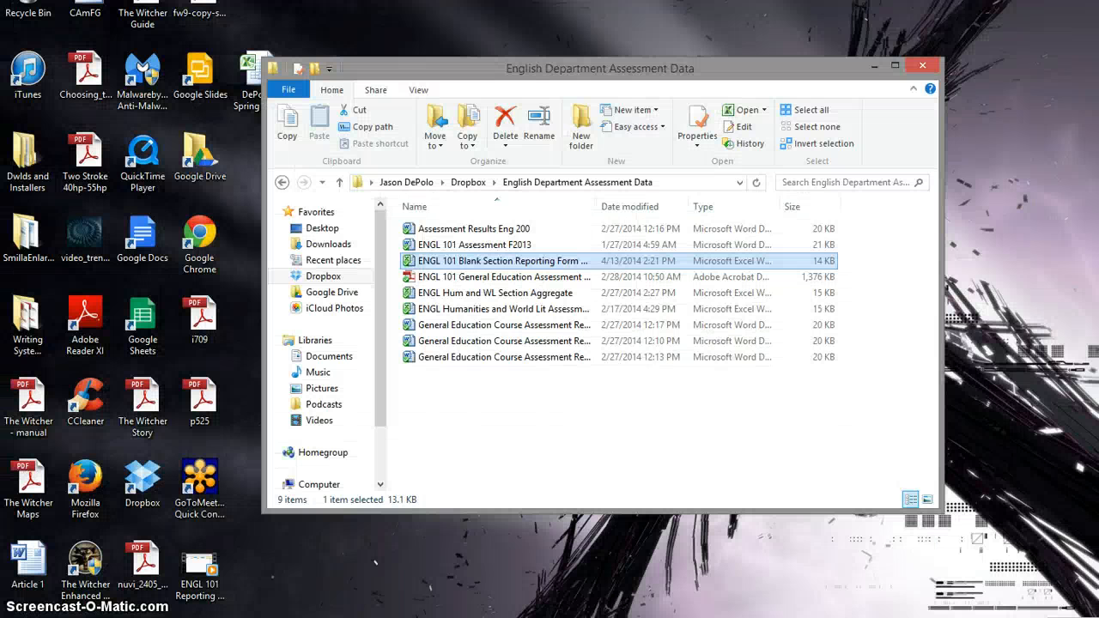
click(923, 66)
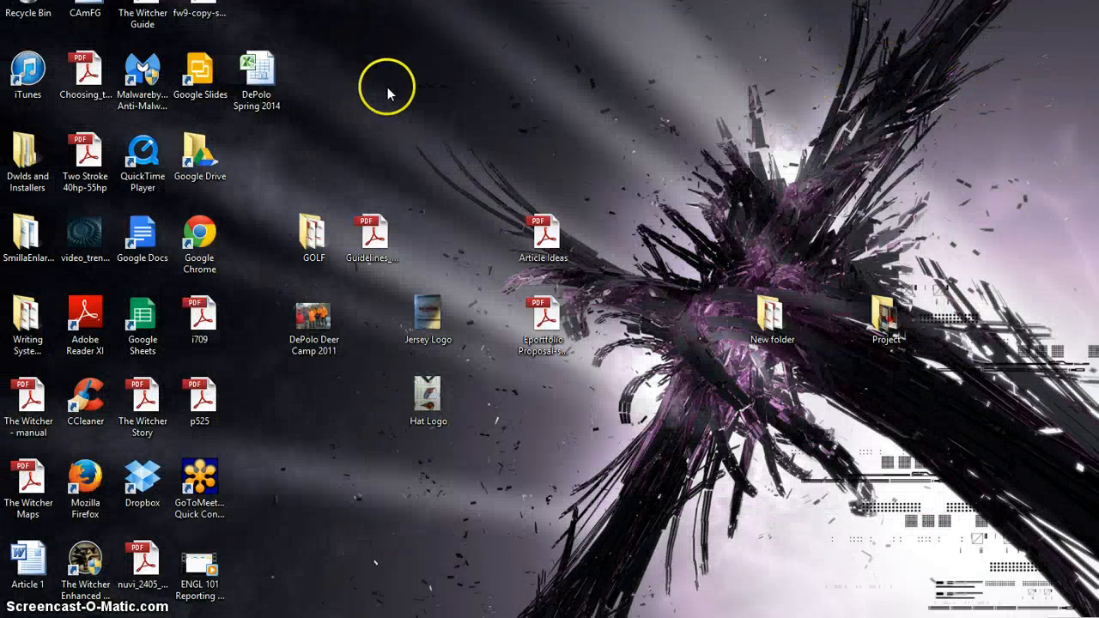